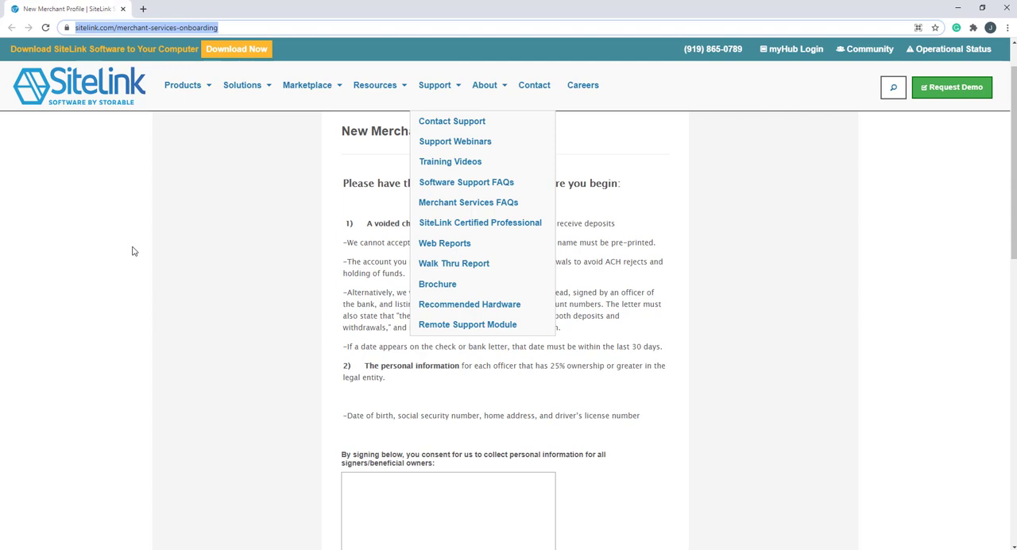
Step: Sign the personal information consent box and enter the signer's first and last name
left_click(602, 183)
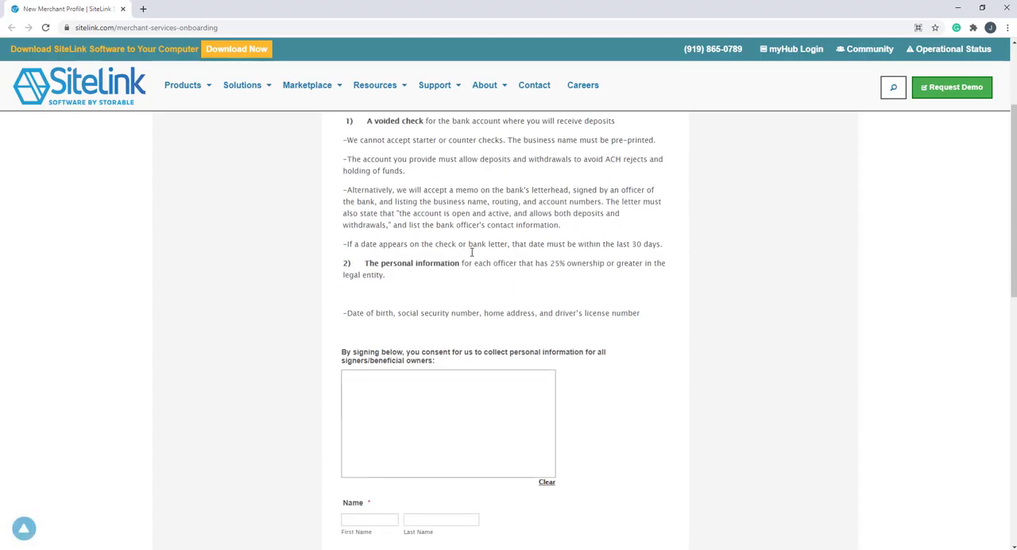
scroll(453, 349, "down", 1)
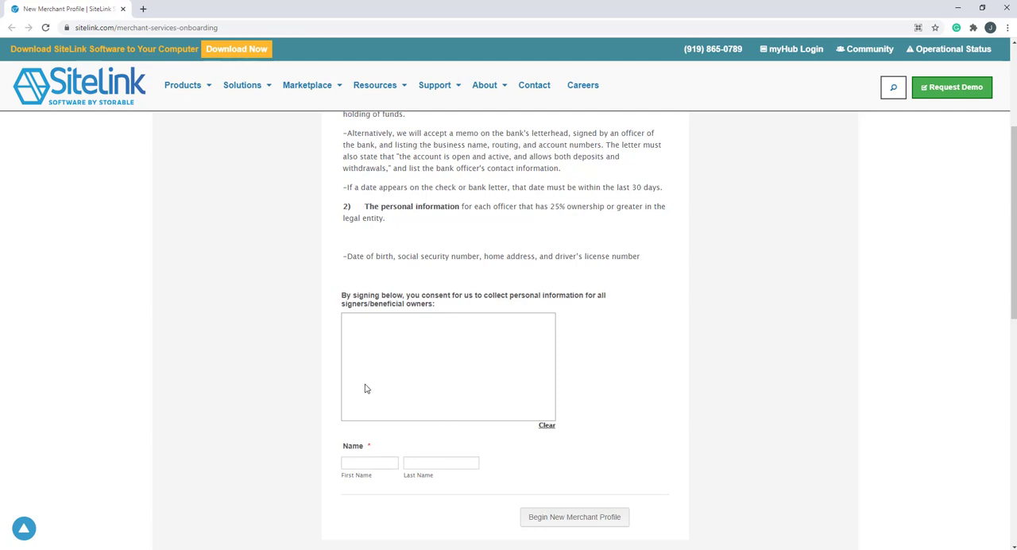
mouse_move(352, 363)
left_mouse_down()
mouse_move(422, 334)
mouse_move(510, 360)
left_mouse_up()
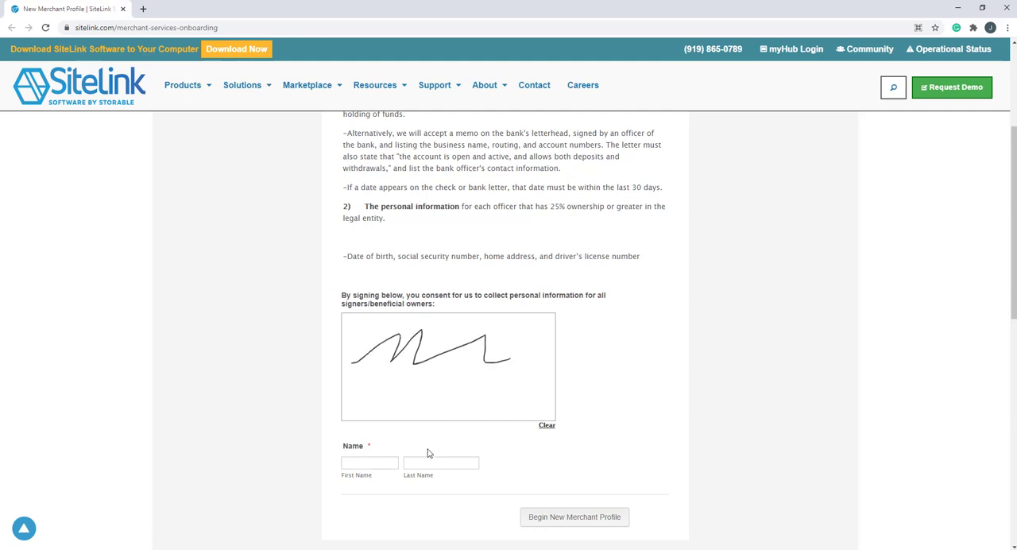
left_click(370, 462)
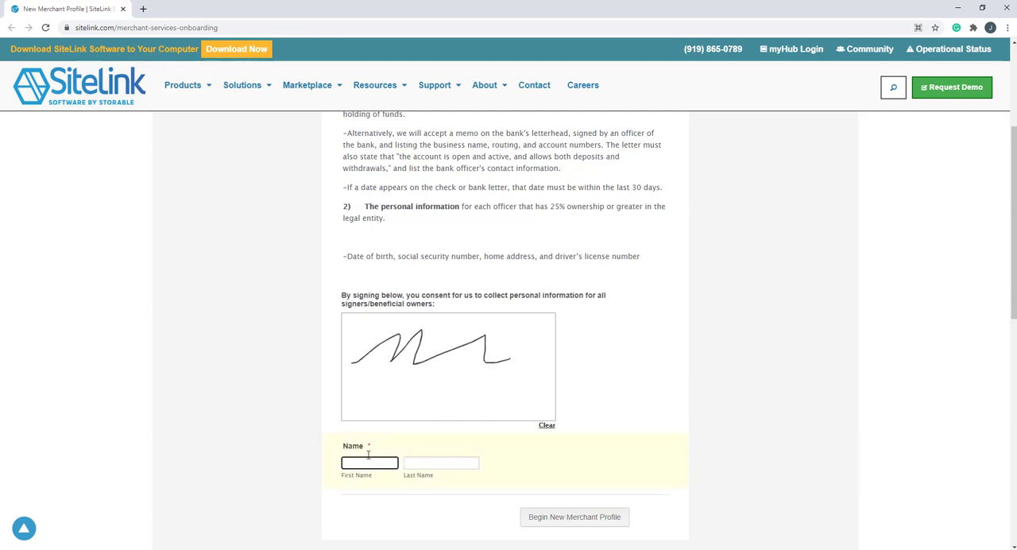
type("Test")
left_click(441, 463)
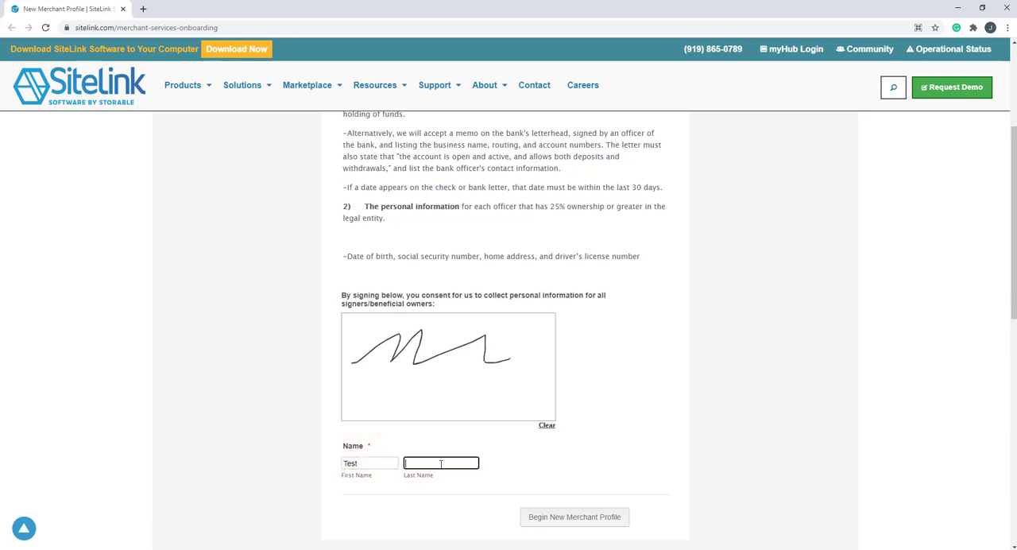
type("Person")
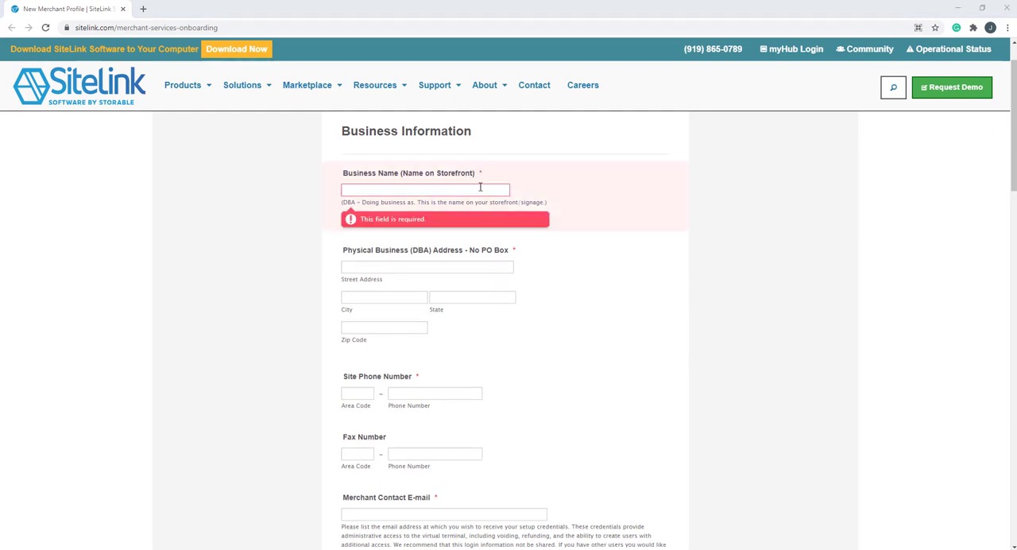
Step: Set the storefront business name to Test Business Name and fill in the physical business address
left_click(394, 191)
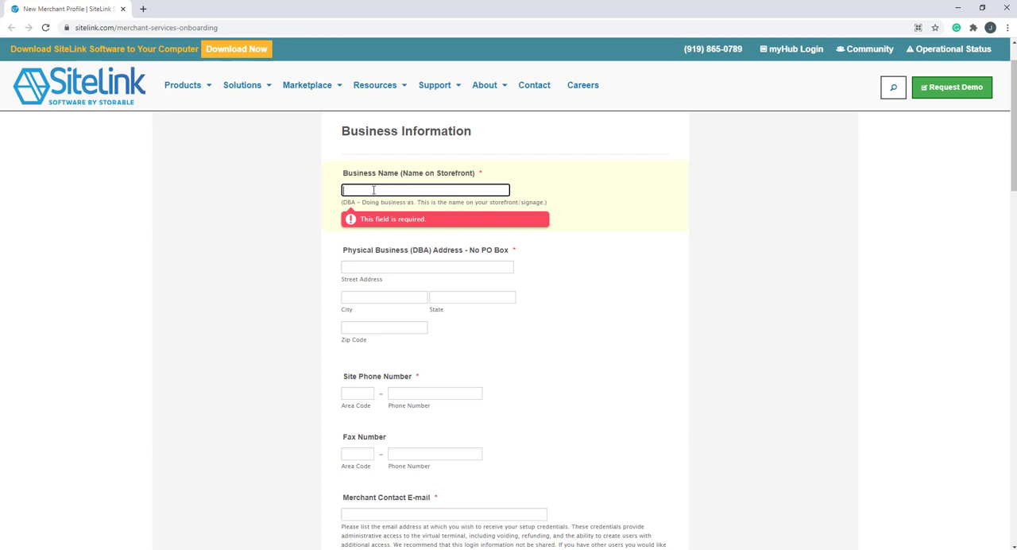
type("Test Business Name")
left_click(379, 267)
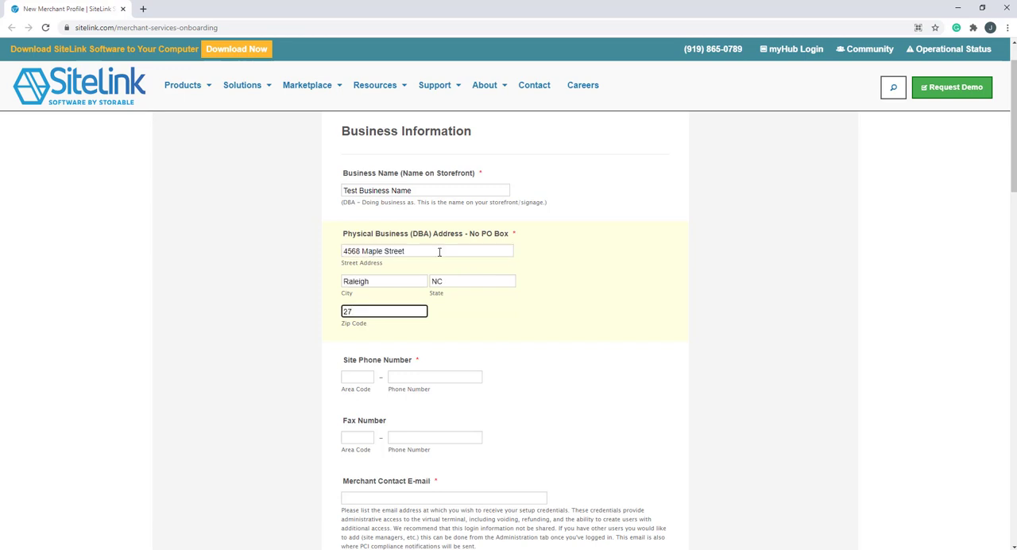
type("606")
Step: Enter the site phone number with its area code, leaving the fax number blank
left_click(359, 378)
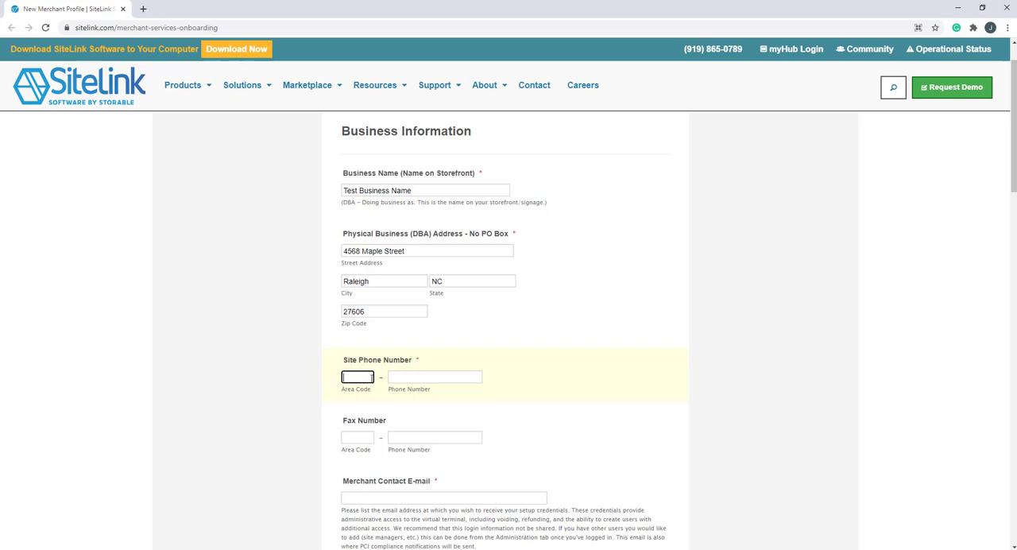
type("919")
key("Tab")
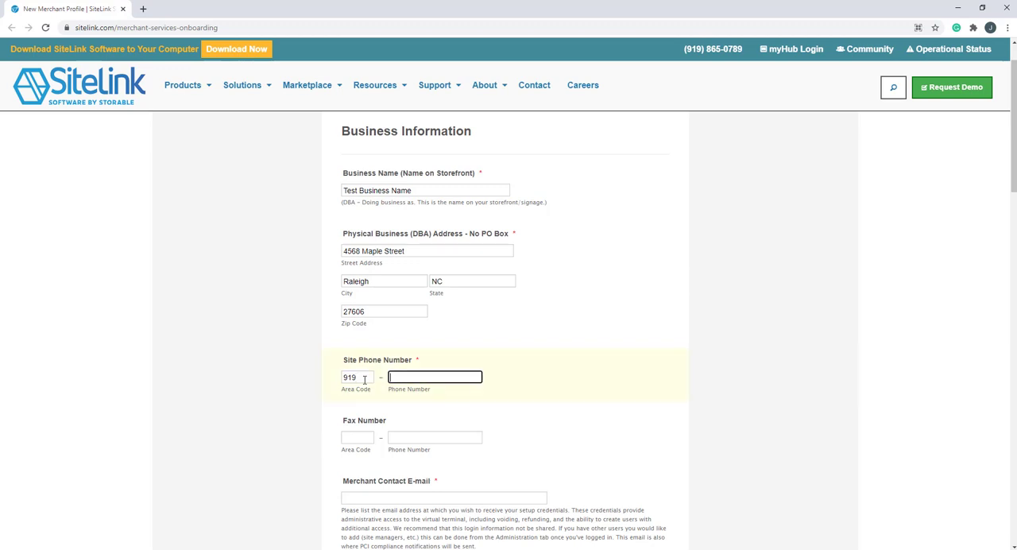
type("8888888")
left_click(358, 439)
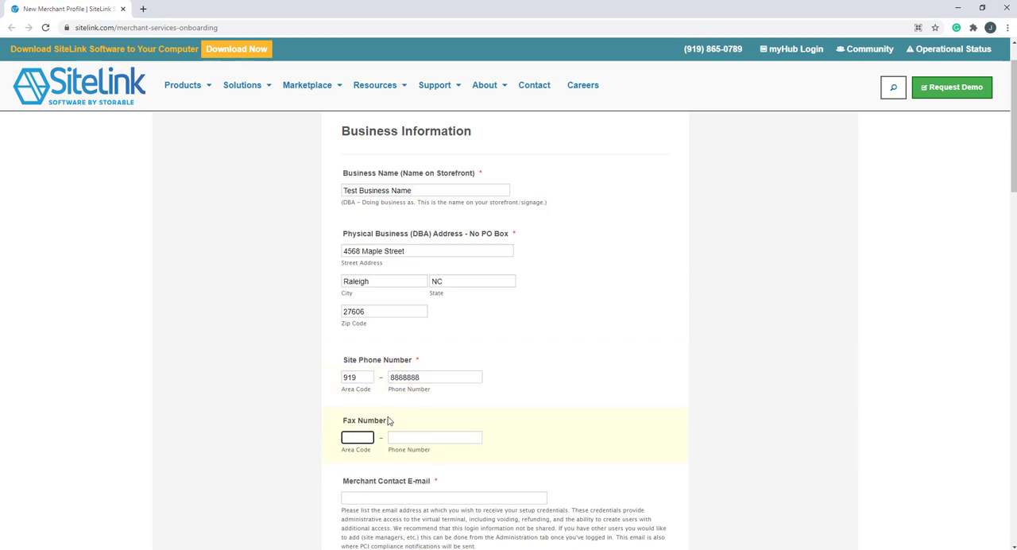
scroll(501, 387, "down", 3)
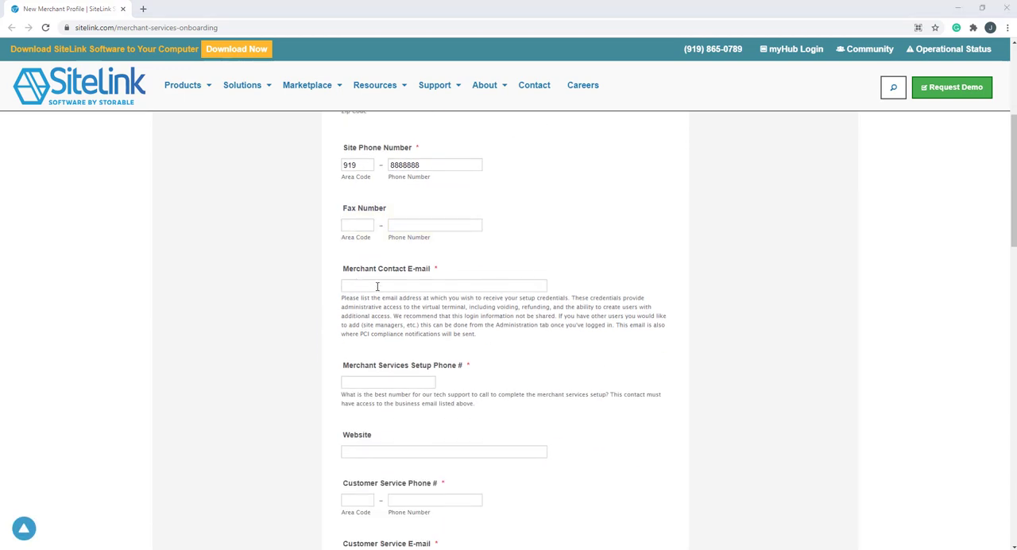
Step: Fill in the merchant contact e-mail and the merchant services setup phone number
left_click(377, 286)
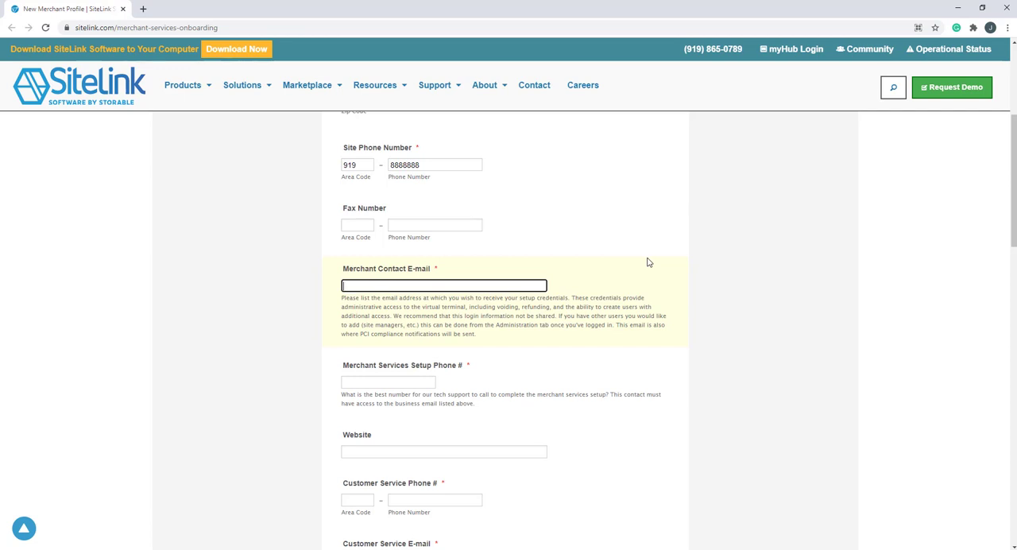
key("ctrl+v")
left_click(391, 383)
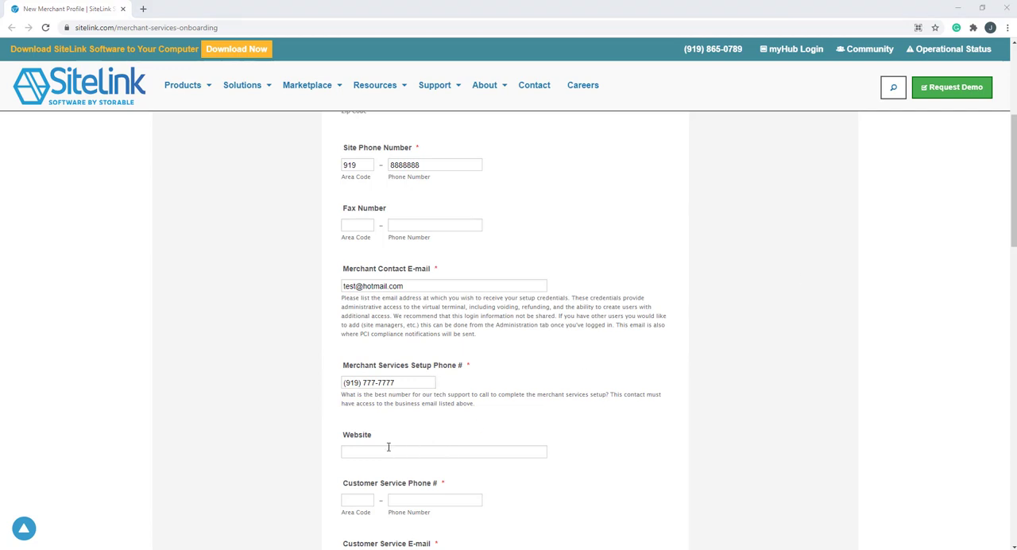
left_click(382, 452)
left_click(383, 452)
scroll(477, 380, "down", 3)
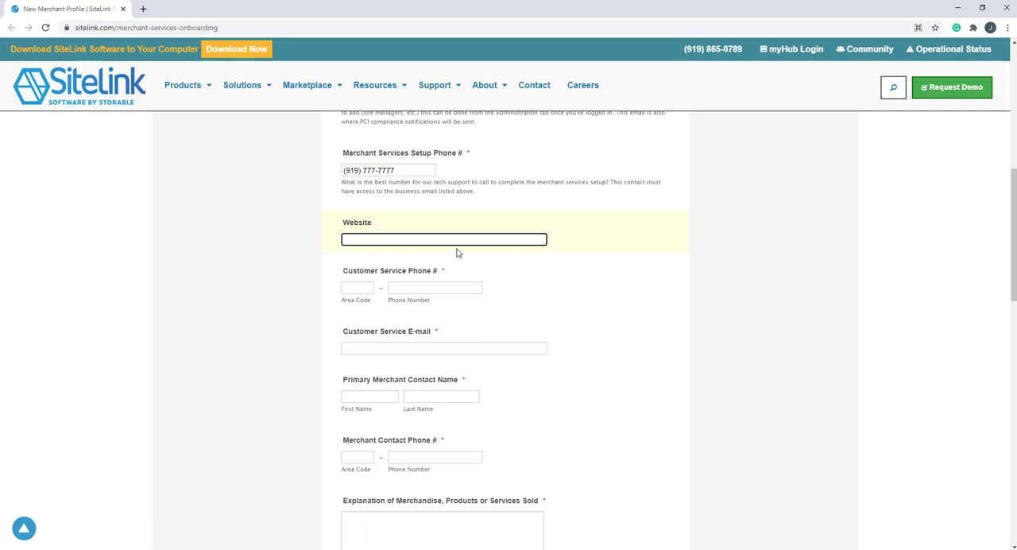
type("https://examplesite.com")
Step: Enter the customer service phone number and the customer service e-mail
left_click(353, 287)
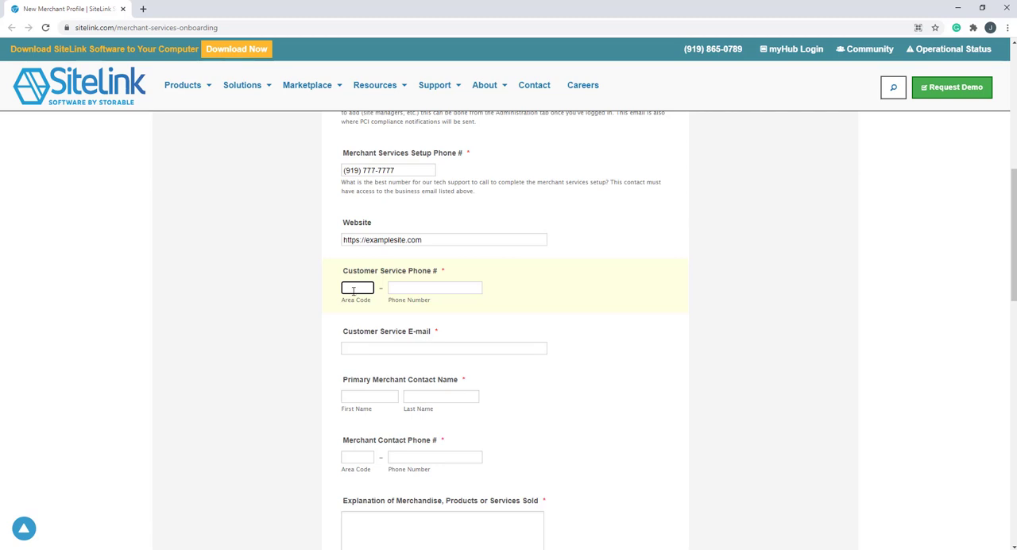
type("9196666666")
left_click(377, 350)
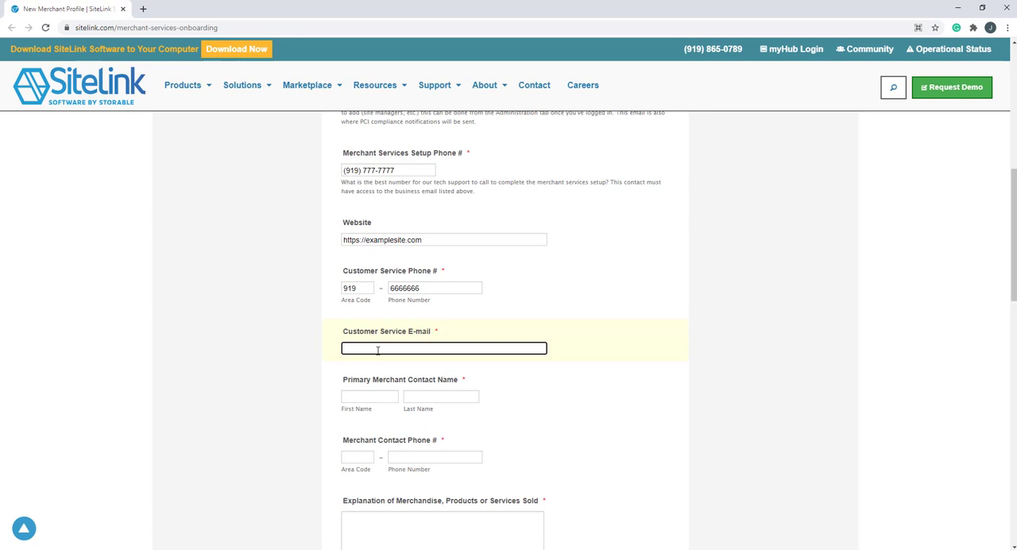
type("example@hotmail.com")
Step: Fill in the primary merchant contact's first and last name and the merchant contact phone number
key("Tab")
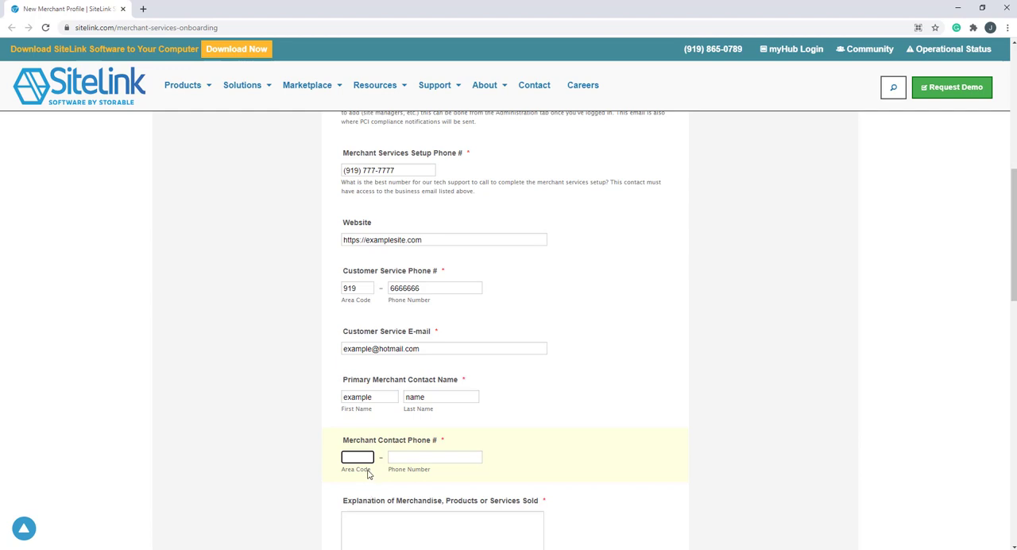
scroll(370, 477, "down", 1)
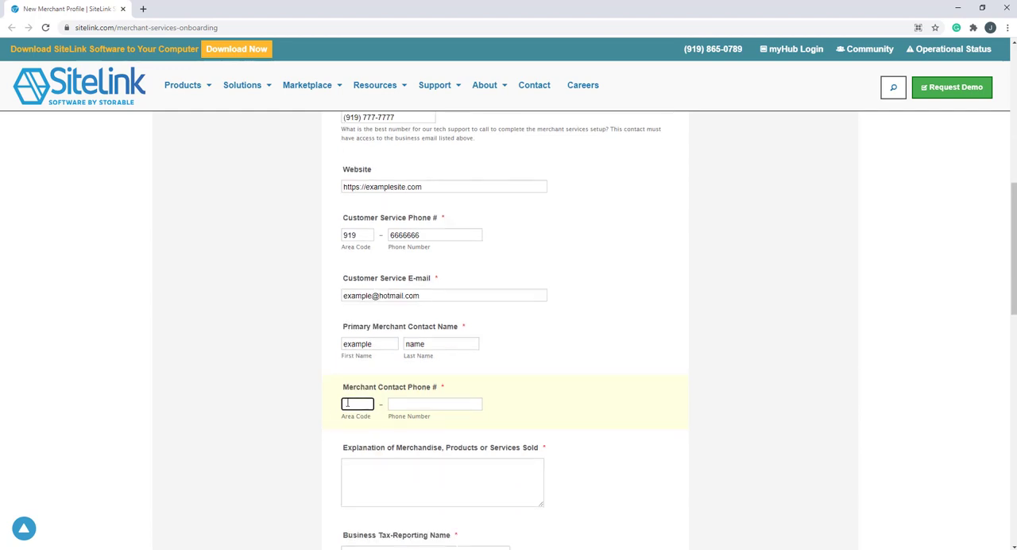
type("919")
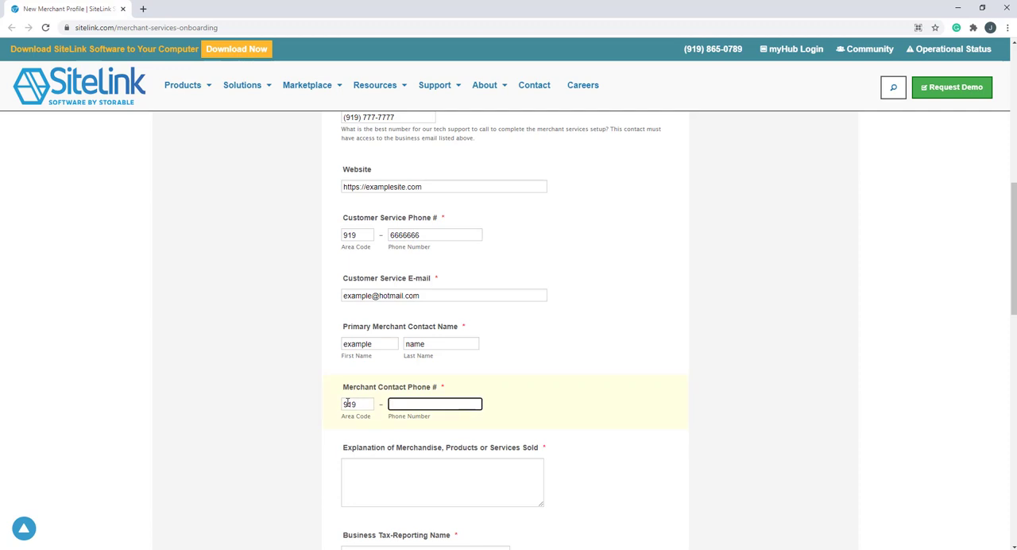
type("7777777")
Step: Describe the merchandise, products or services sold as Self Storage
left_click(387, 489)
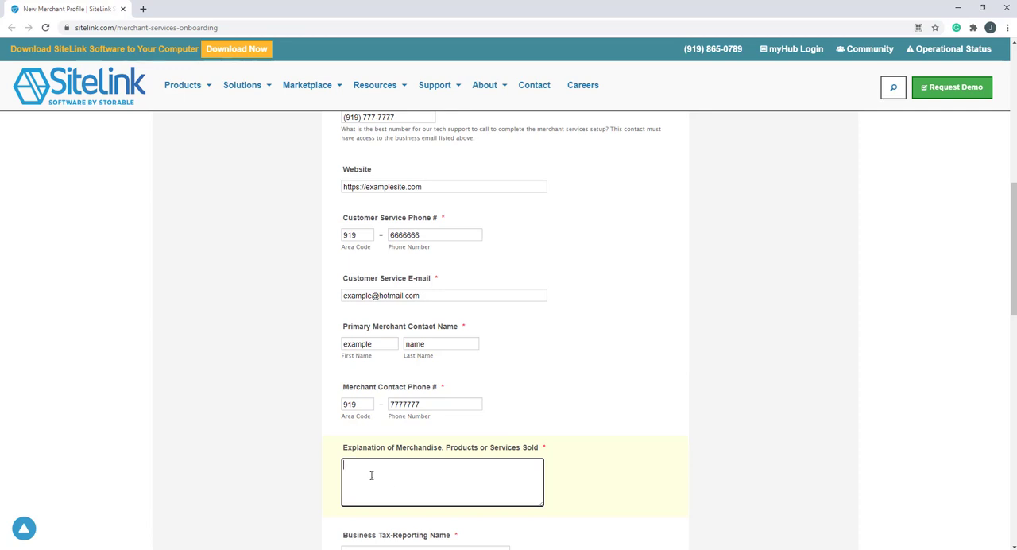
type("Self Storage")
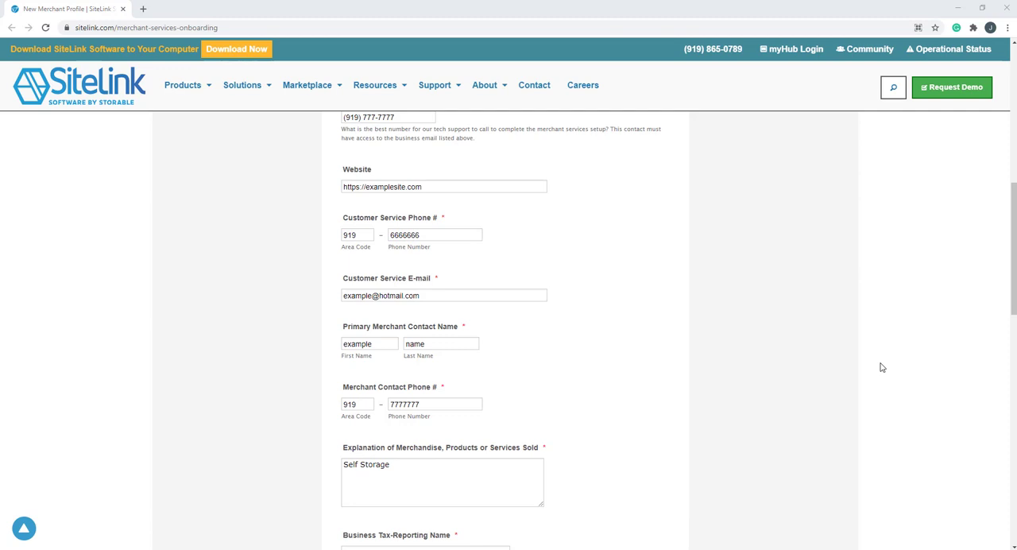
Step: Set the business tax-reporting name to Example Name
scroll(509, 318, "down", 5)
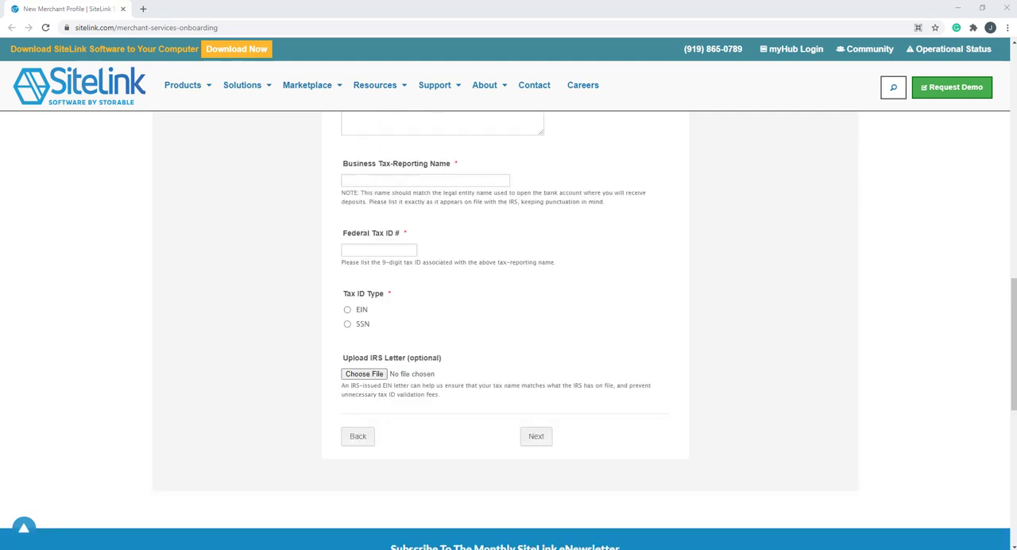
left_click(424, 180)
type("Example Name")
Step: Enter the nine-digit federal tax ID number and choose SSN as the tax ID type
left_click(373, 251)
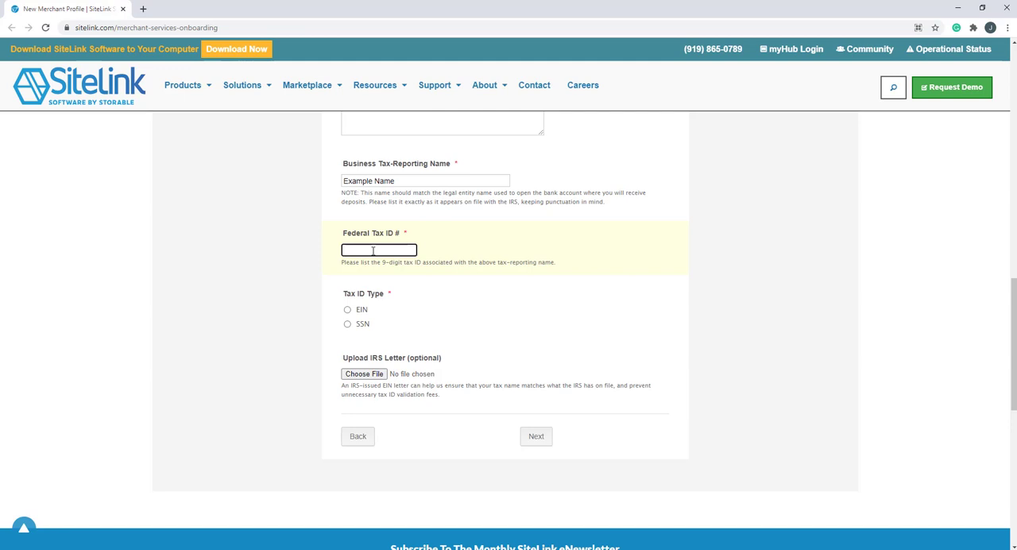
type("888888888")
left_click(347, 326)
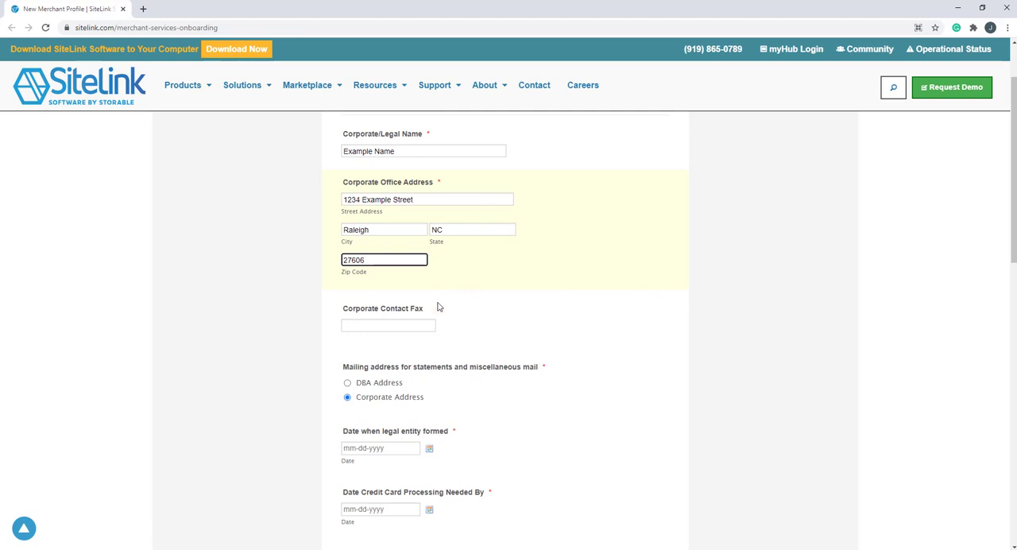
Step: Set the legal entity formation date to 03-22-2021 and the credit card processing needed-by date to 04-16-2021
left_click(400, 325)
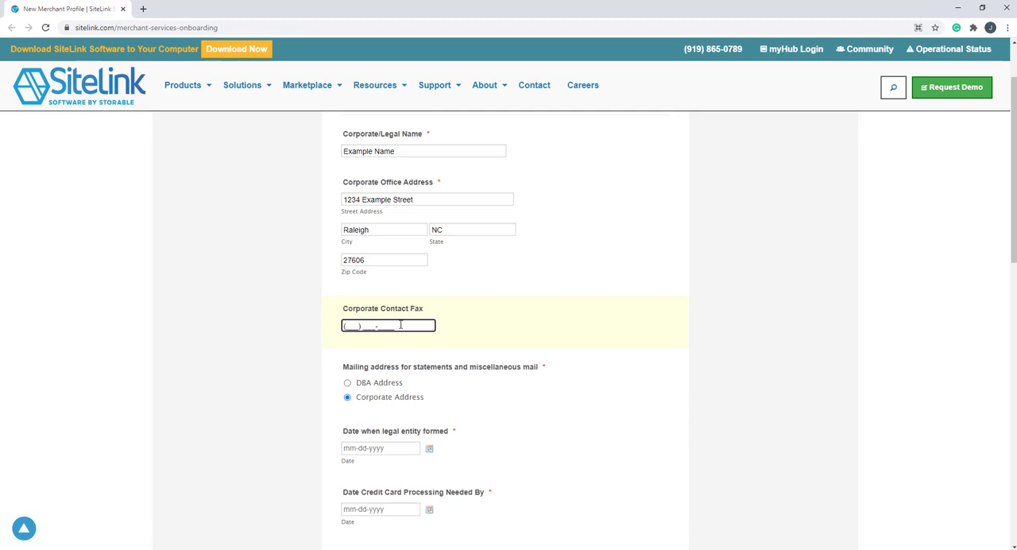
scroll(400, 325, "down", 3)
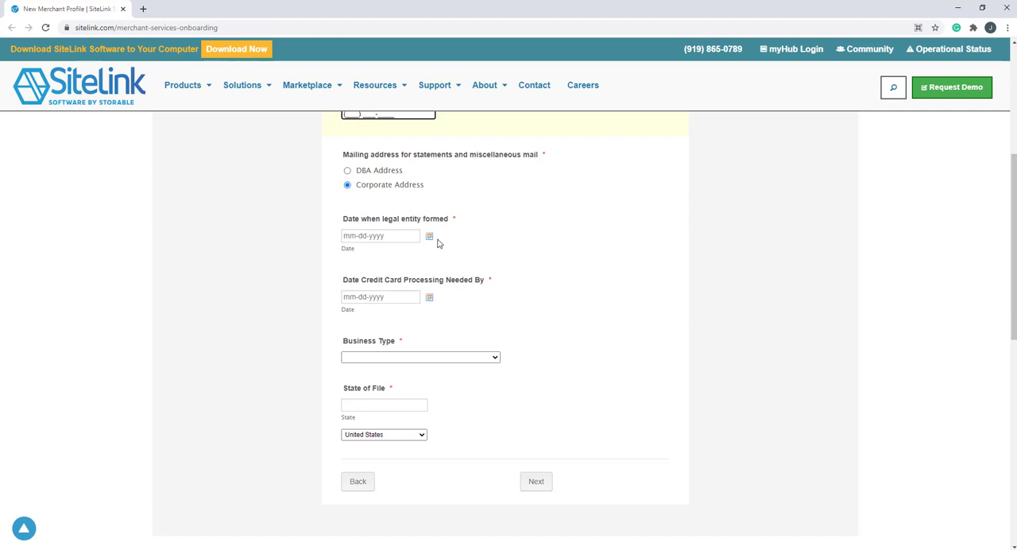
left_click(350, 238)
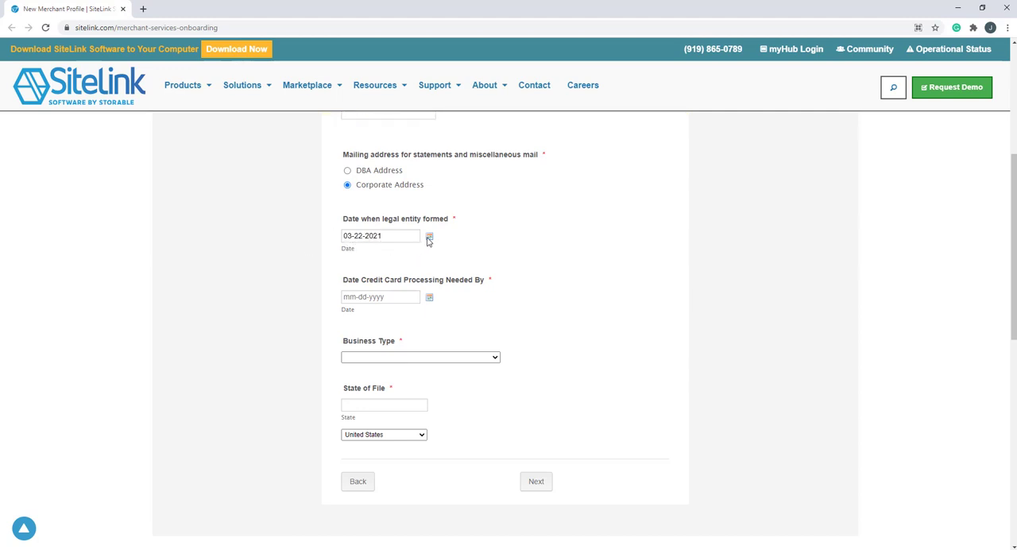
scroll(765, 211, "down", 2)
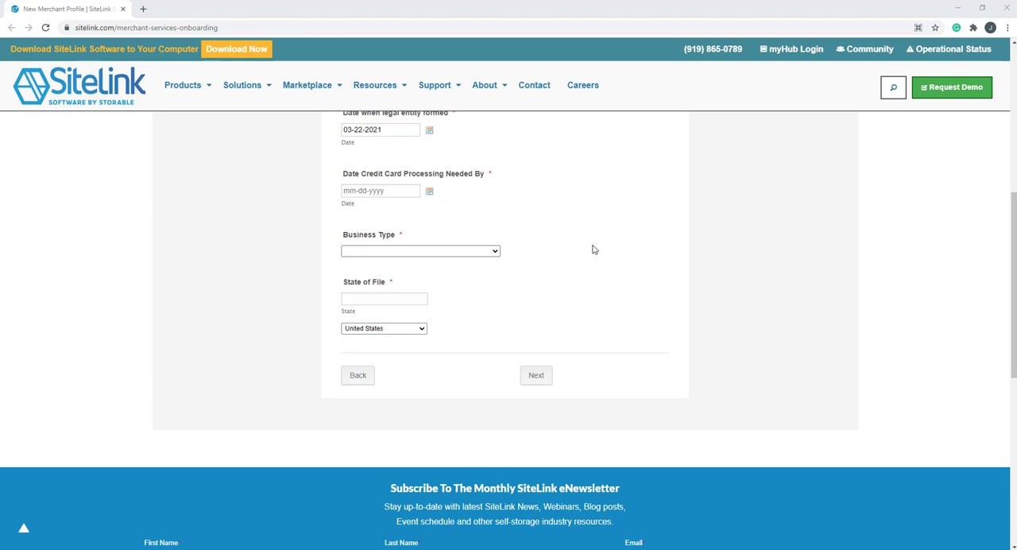
left_click(394, 191)
type("04-16-2021")
Step: Choose LLC as the business type, set the state of file to NC, and continue to the following form page
left_click(474, 252)
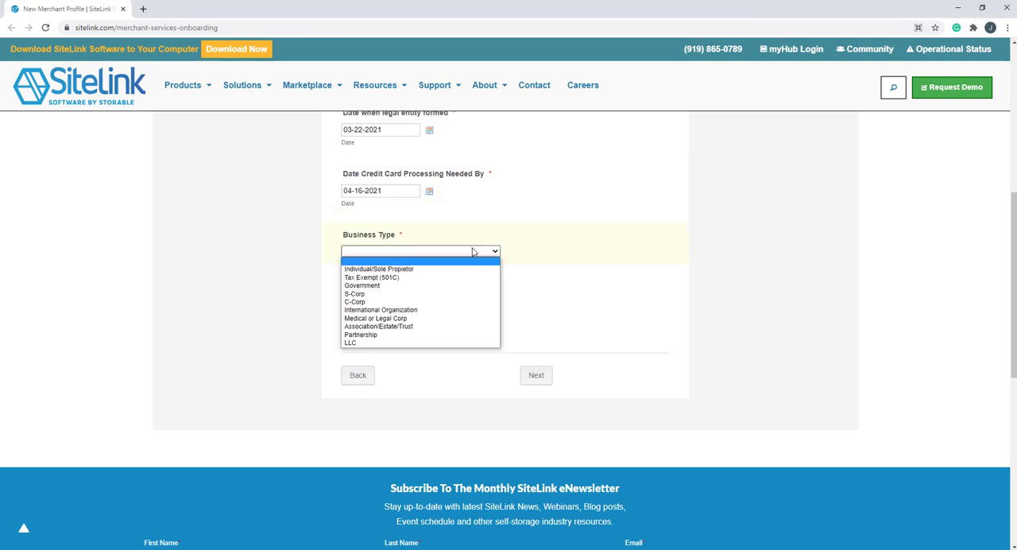
left_click(429, 343)
left_click(368, 298)
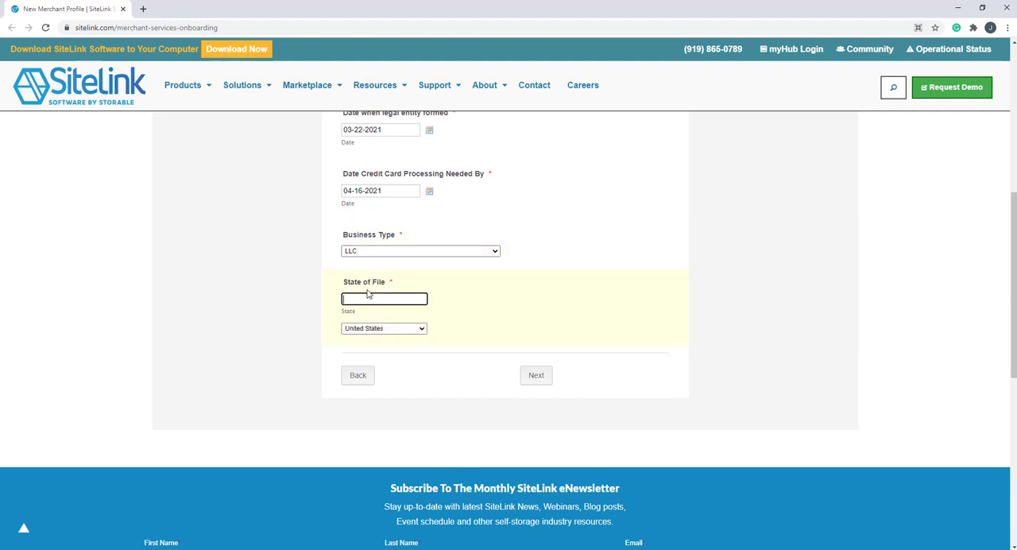
type("NC")
left_click(536, 378)
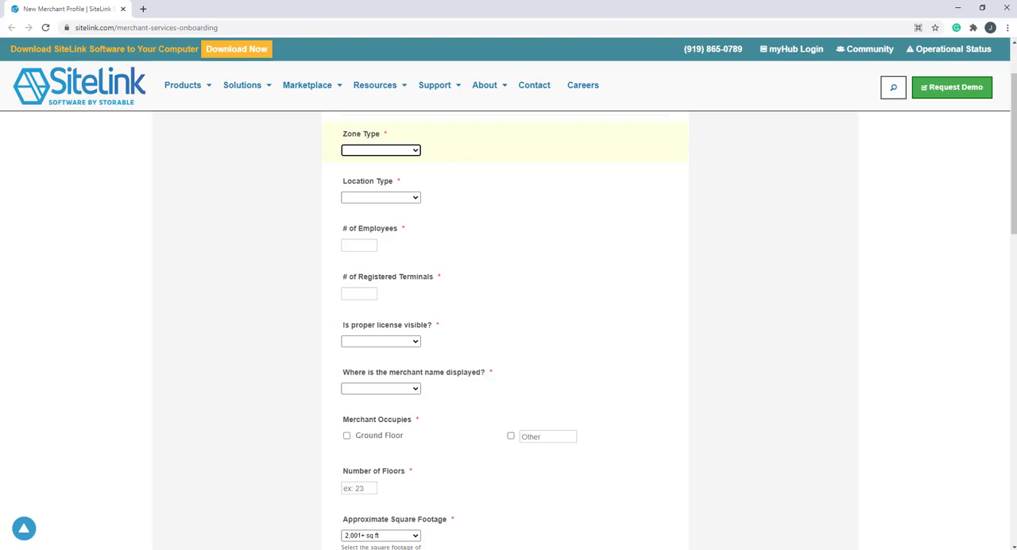
Step: Set the zone type to Business District and the location type to Shopping Area
left_click(414, 150)
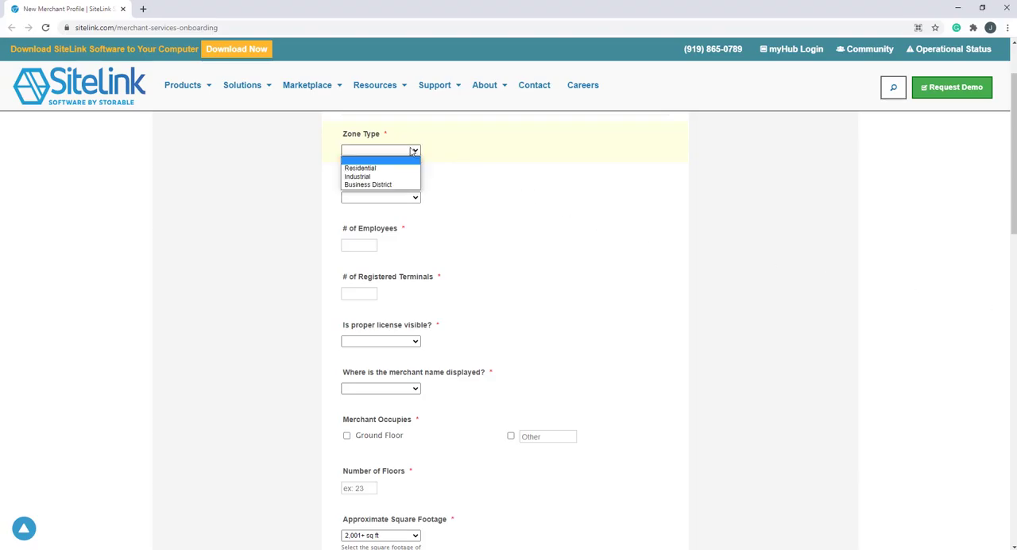
left_click(373, 186)
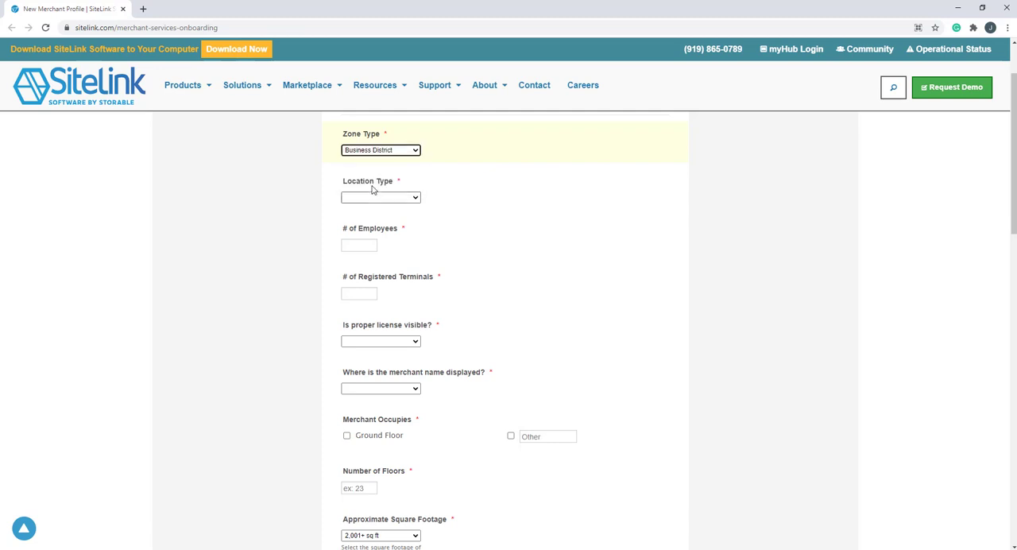
left_click(416, 198)
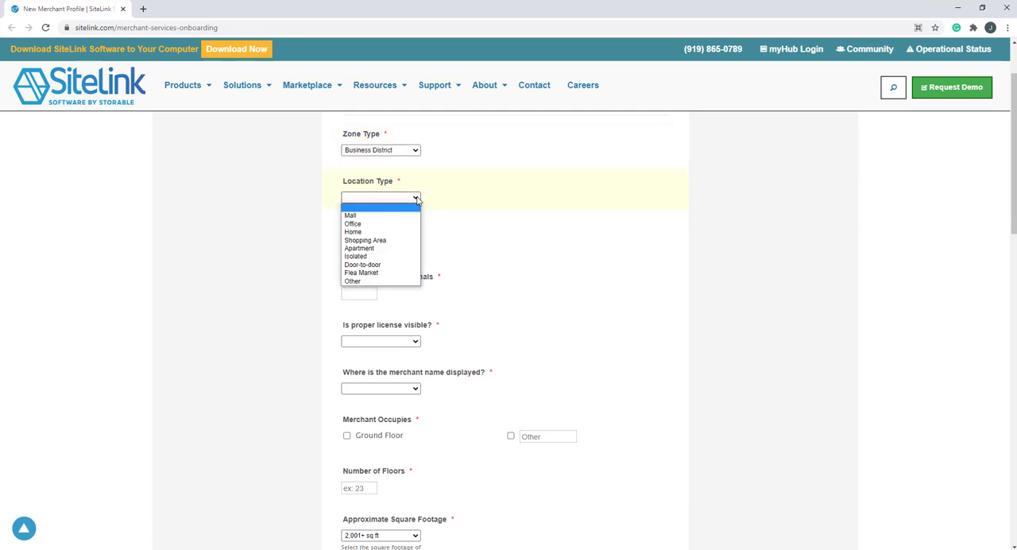
left_click(398, 240)
Step: Set the number of employees to 5 and the number of registered terminals to 2
left_click(366, 245)
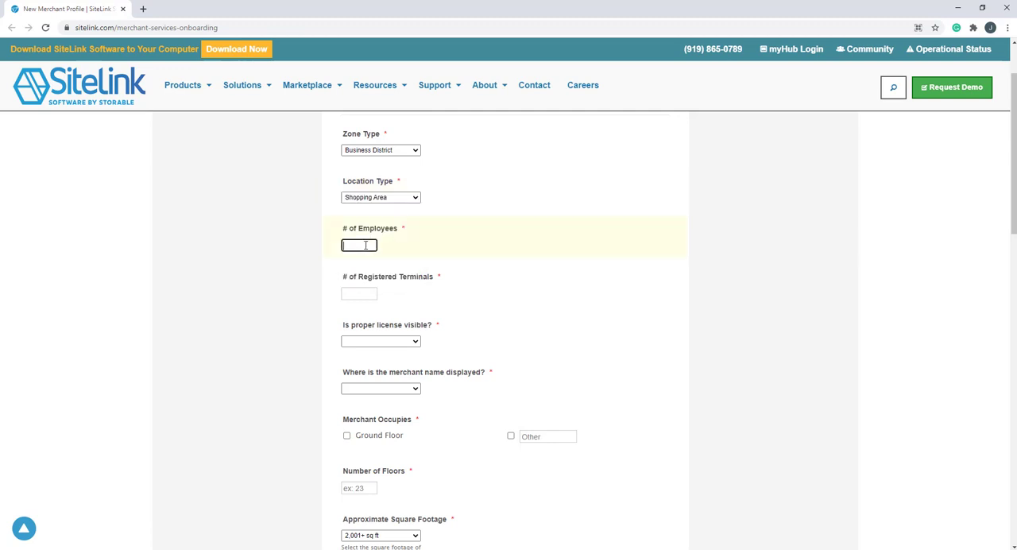
type("5")
left_click(355, 294)
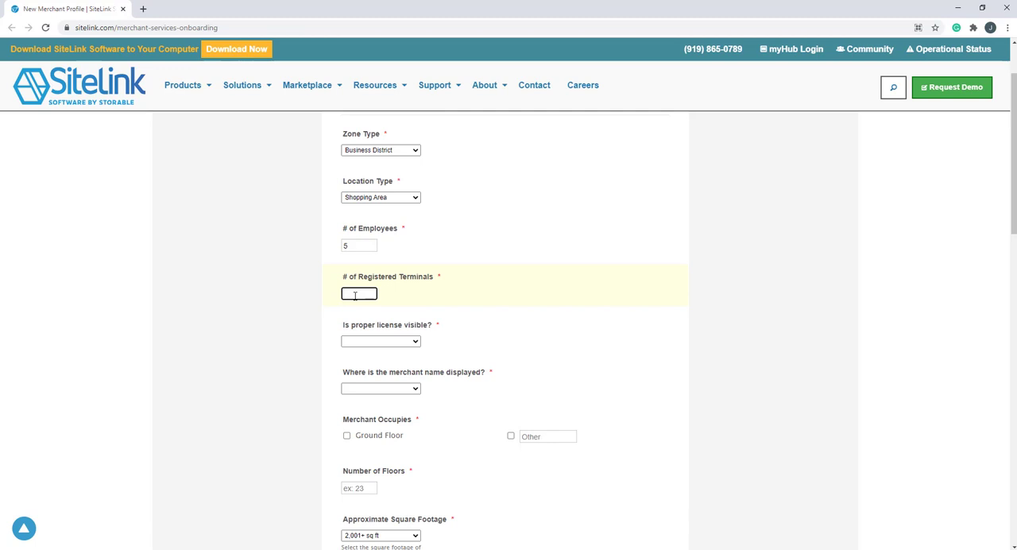
type("2")
Step: Answer Yes to whether the proper license is visible and choose Store Front as where the merchant name is displayed
left_click(415, 345)
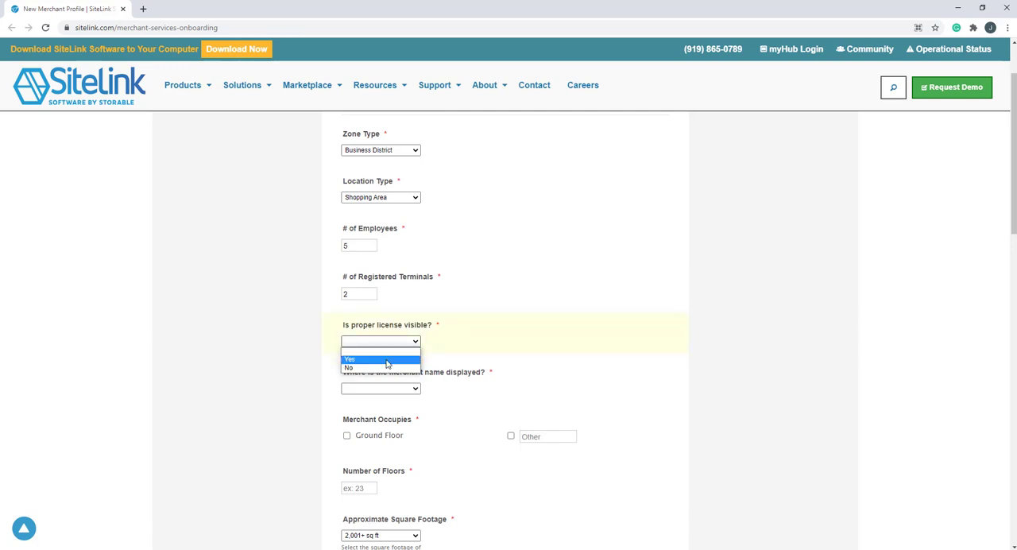
left_click(386, 360)
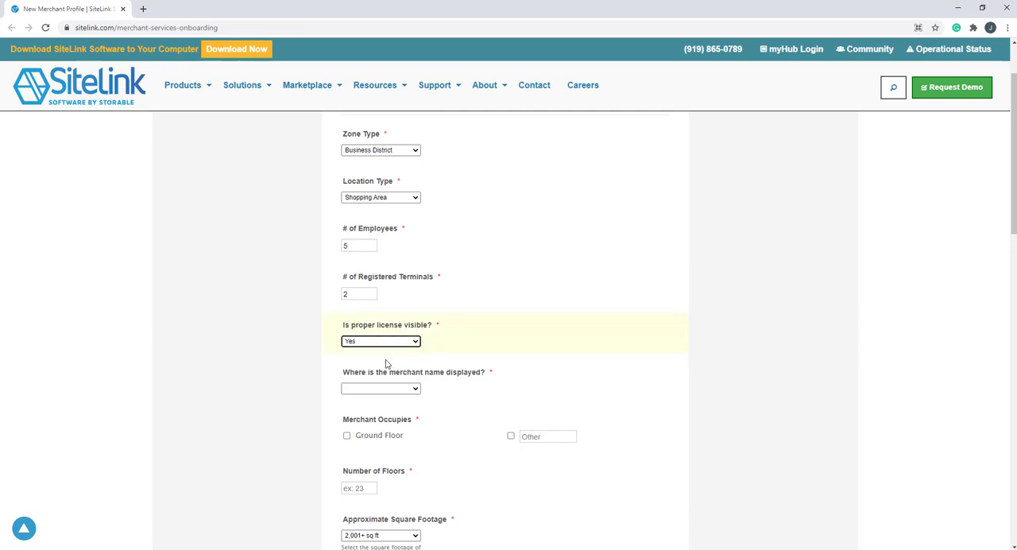
left_click(416, 390)
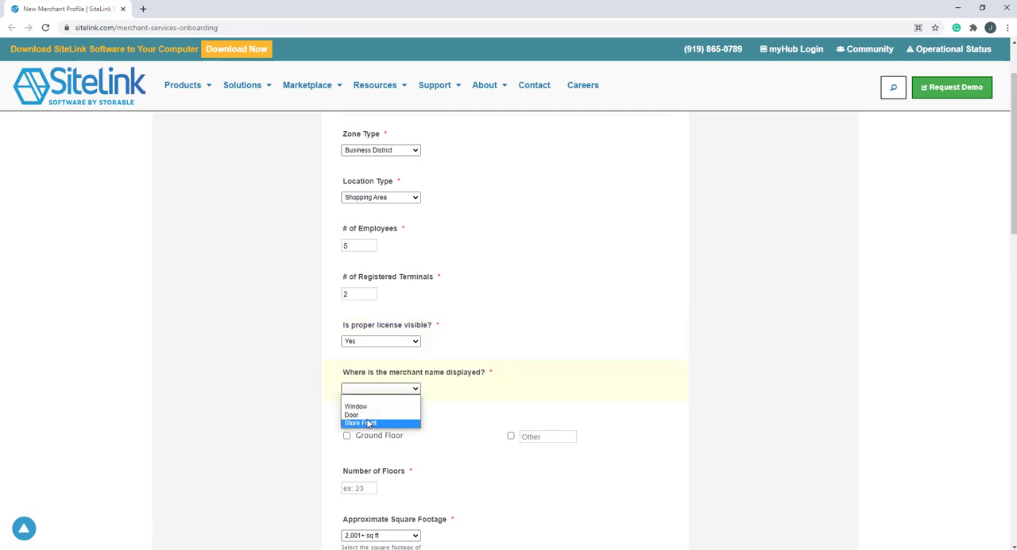
left_click(369, 423)
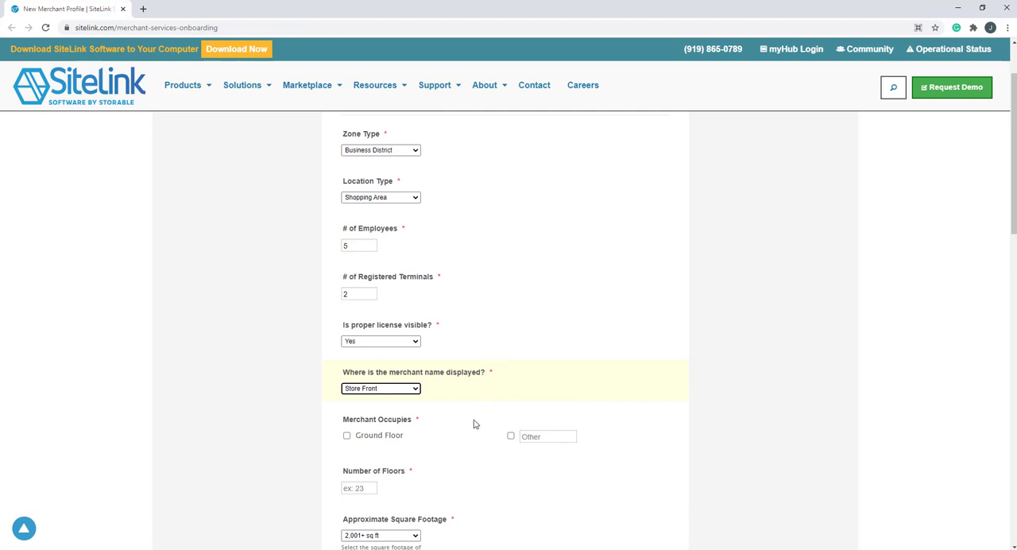
Step: Mark only Ground Floor as the area the merchant occupies
left_click(347, 437)
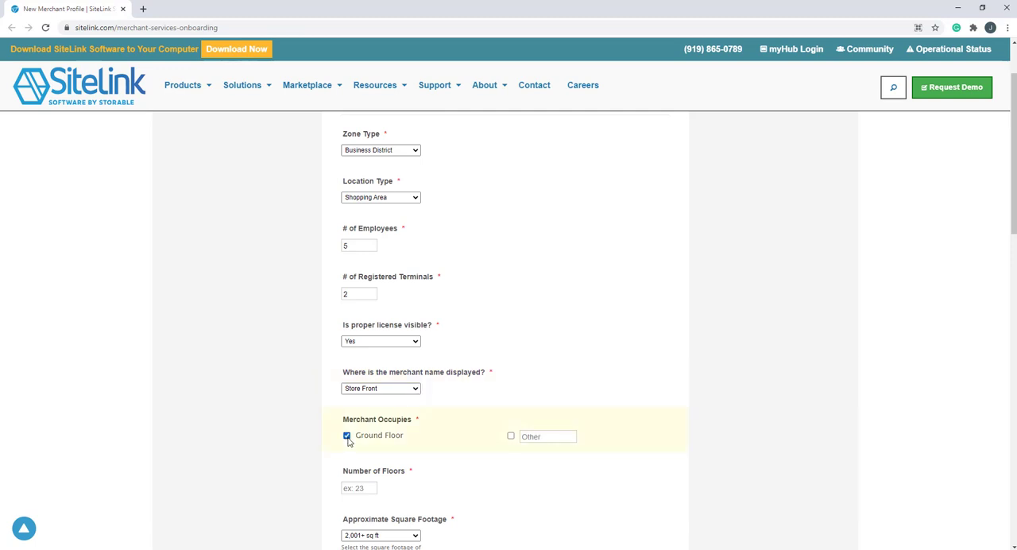
left_click(511, 438)
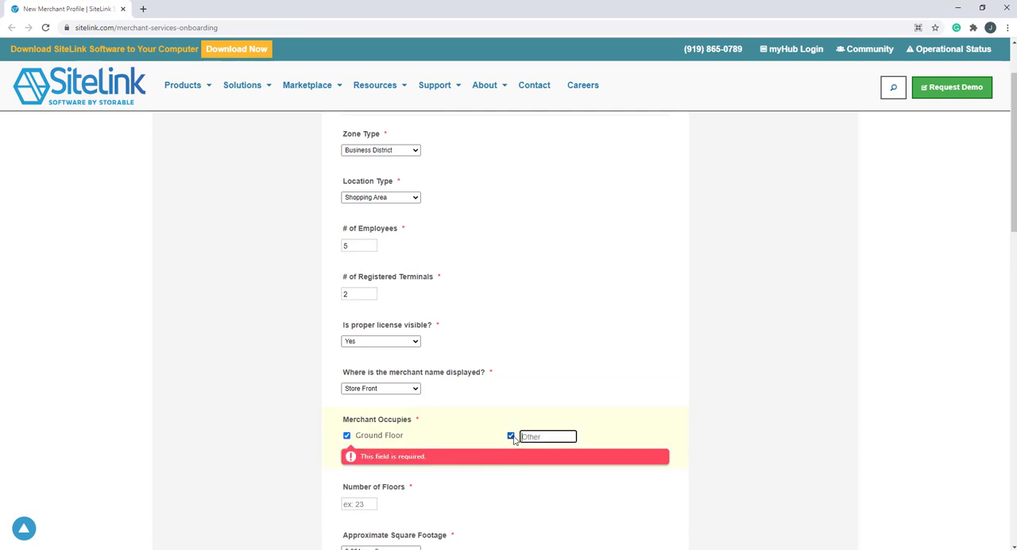
left_click(511, 438)
scroll(511, 440, "down", 1)
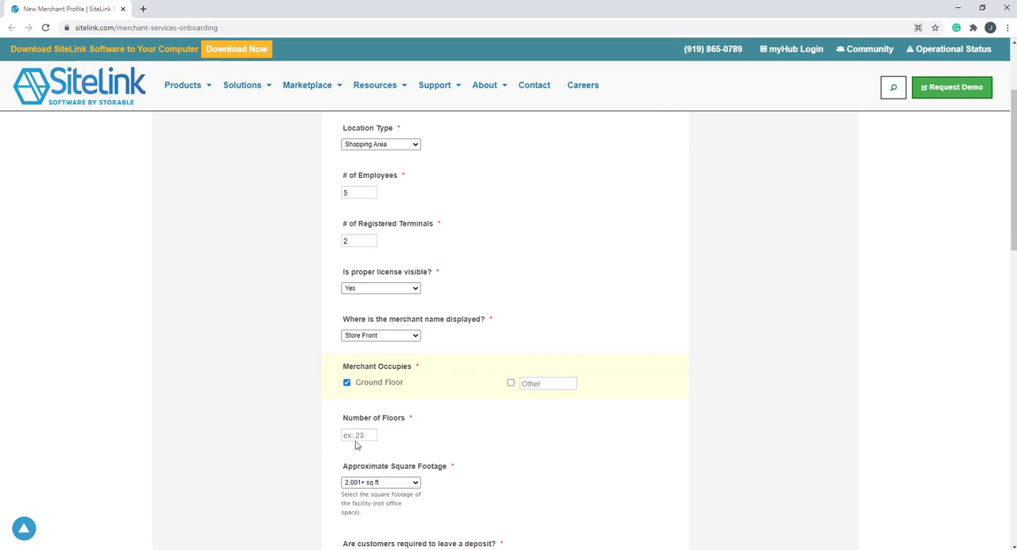
Step: Set the number of floors to 1 and keep the approximate square footage at 2,001+ sq ft
left_click(354, 435)
type("1")
key("Tab")
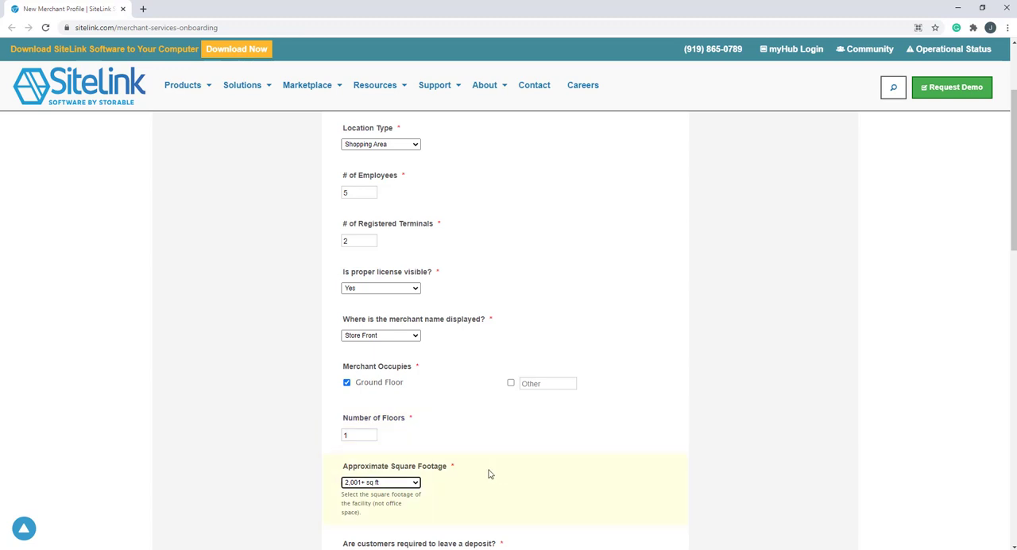
left_click(401, 485)
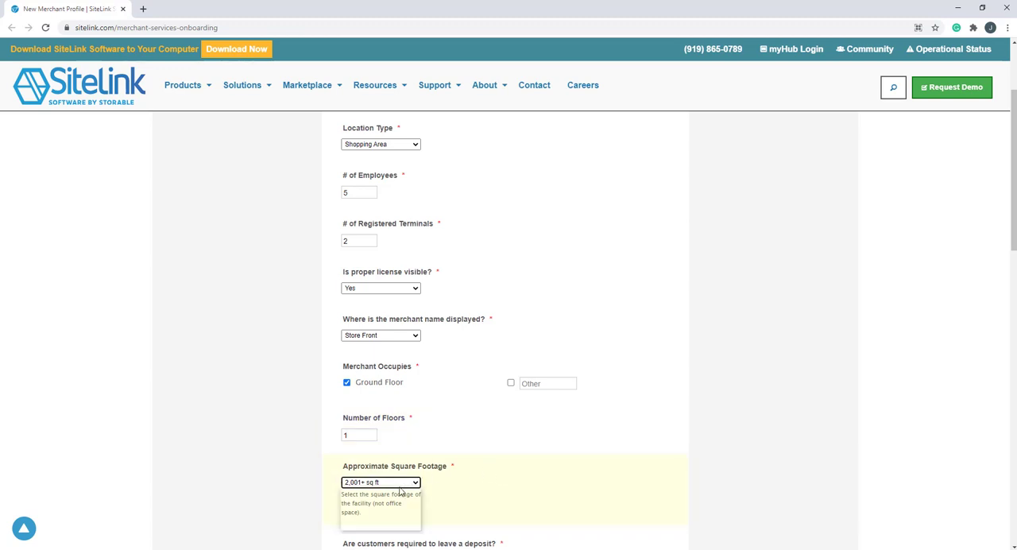
Step: Specify that customers must leave a 20 percent deposit and set the return policy to Full Refund
scroll(417, 486, "down", 4)
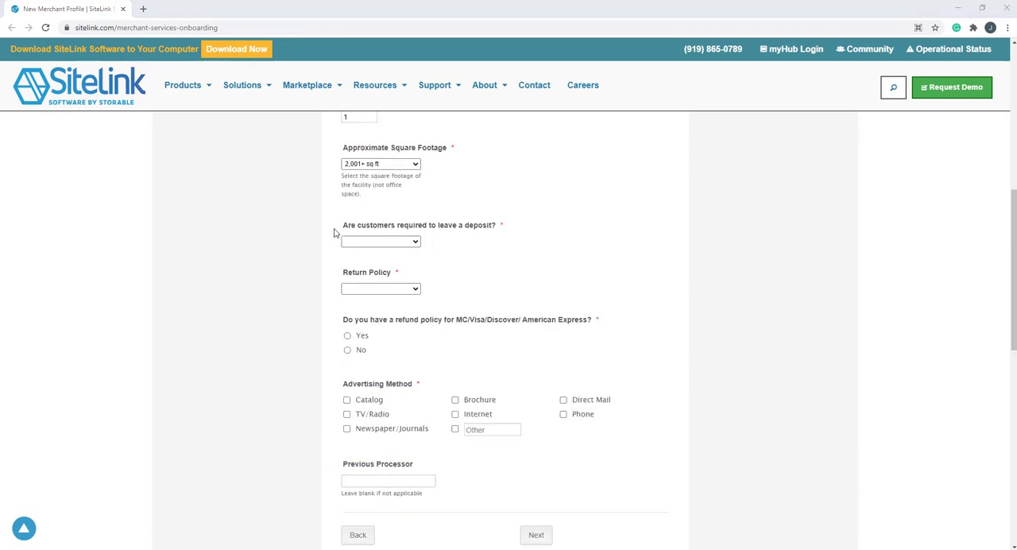
left_click(412, 245)
left_click(368, 259)
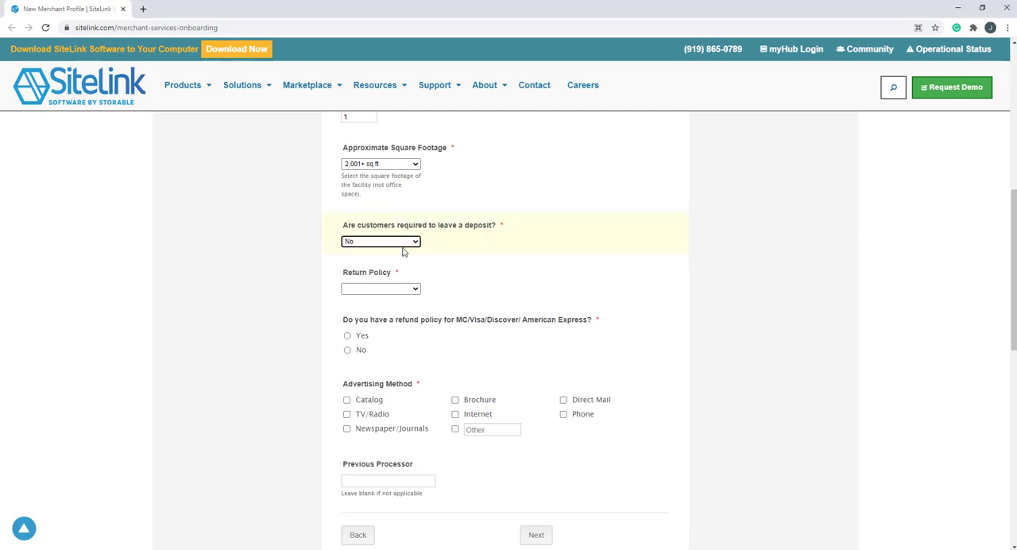
left_click(403, 244)
left_click(368, 268)
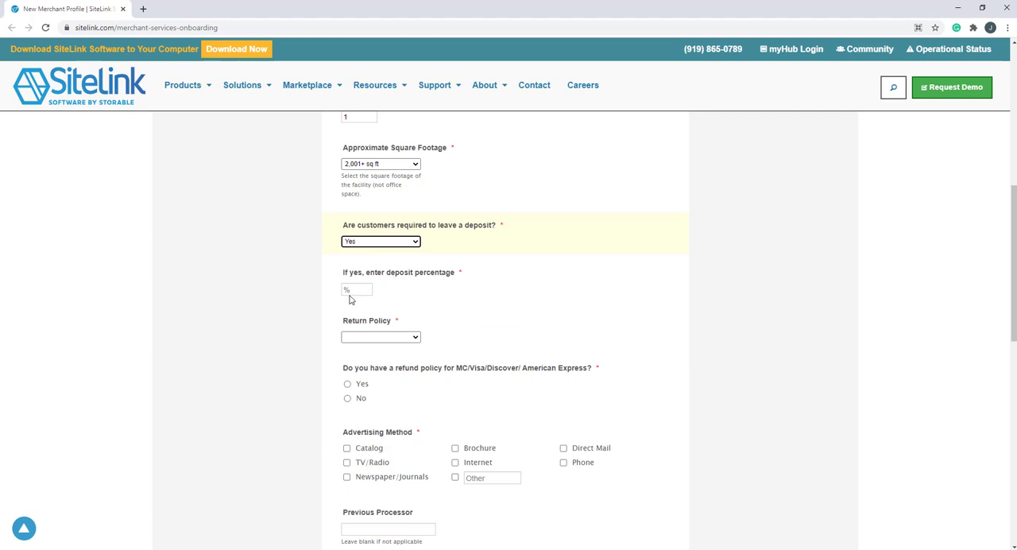
left_click(357, 291)
type("20")
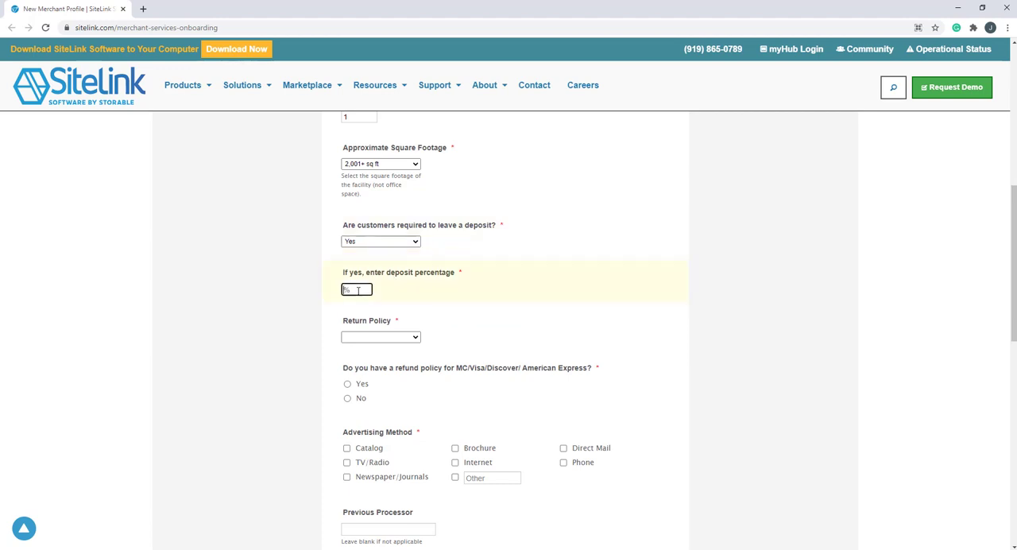
left_click(397, 340)
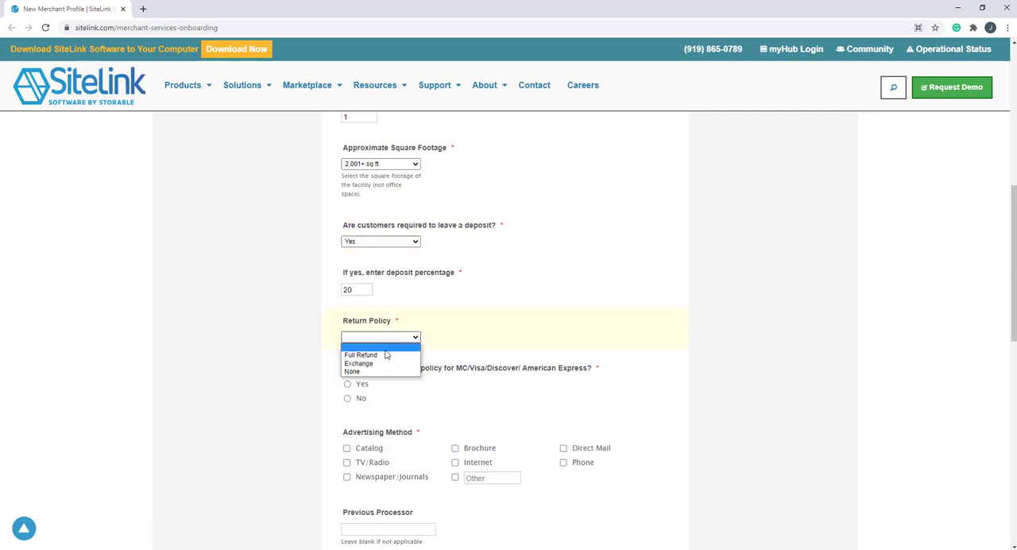
left_click(383, 355)
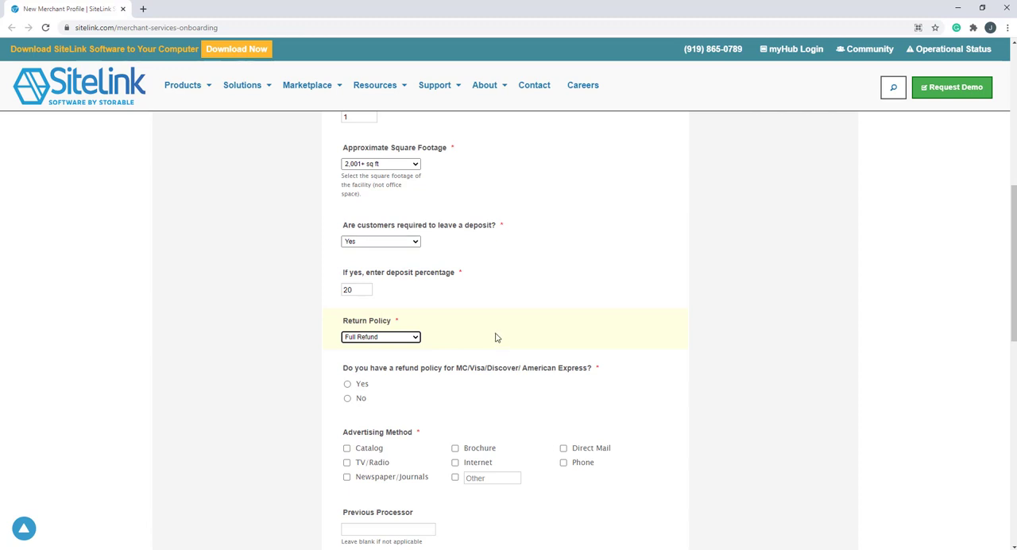
Step: Answer Yes to having a card refund policy, choose Store Credit, and set the refund submission period to 30 days
left_click(347, 384)
left_click(389, 448)
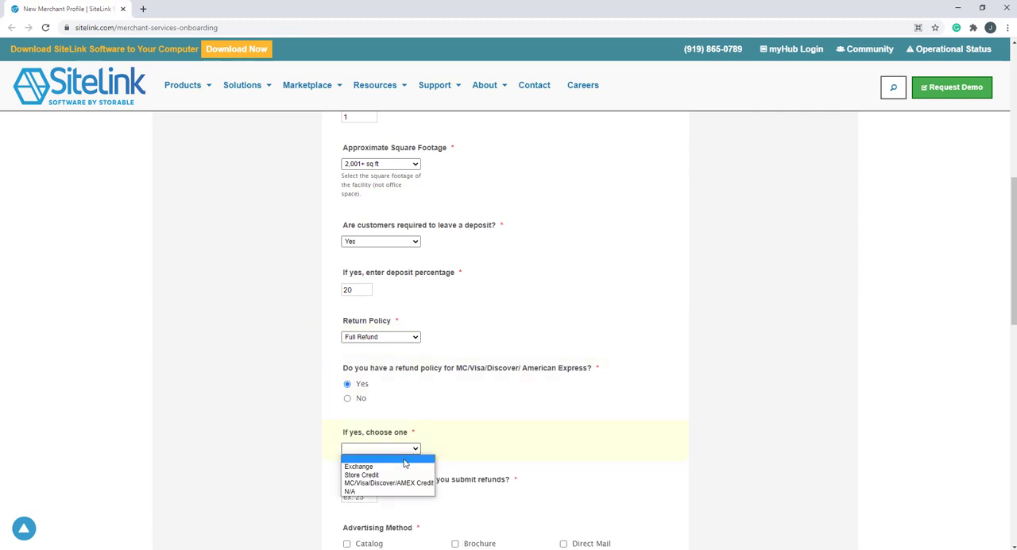
left_click(382, 472)
scroll(813, 418, "down", 3)
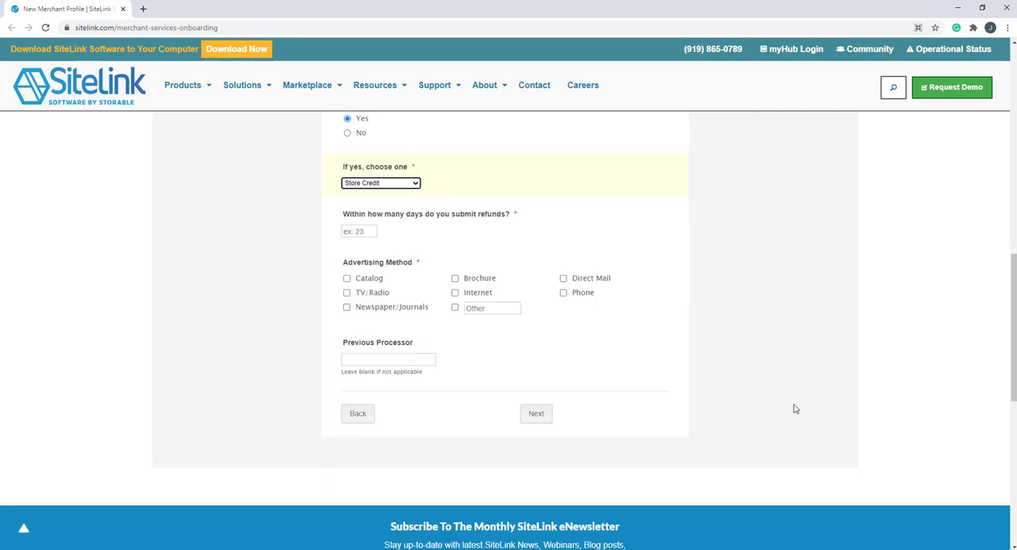
left_click(363, 231)
type("30")
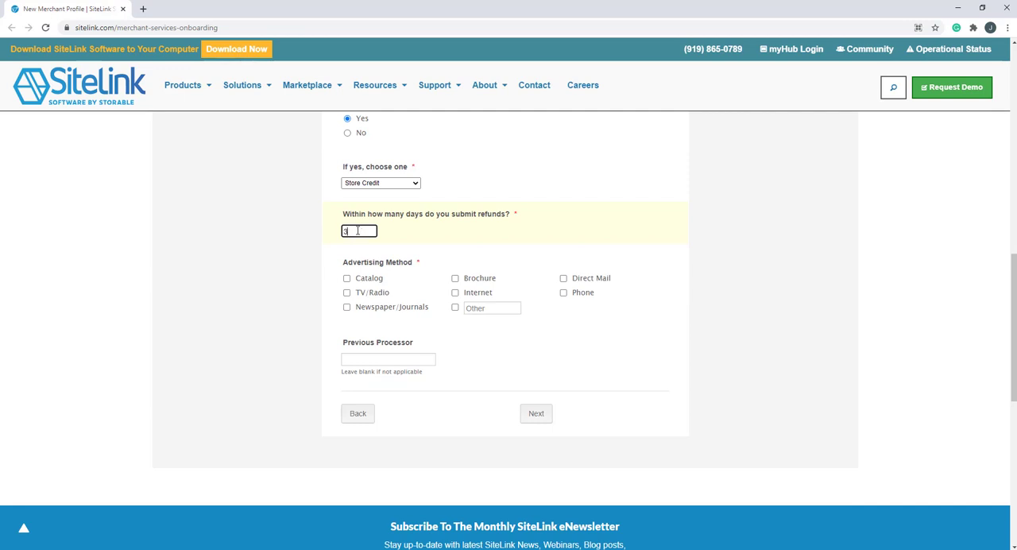
Step: Select Internet and TV/Radio as advertising methods and continue to the following form page
left_click(467, 259)
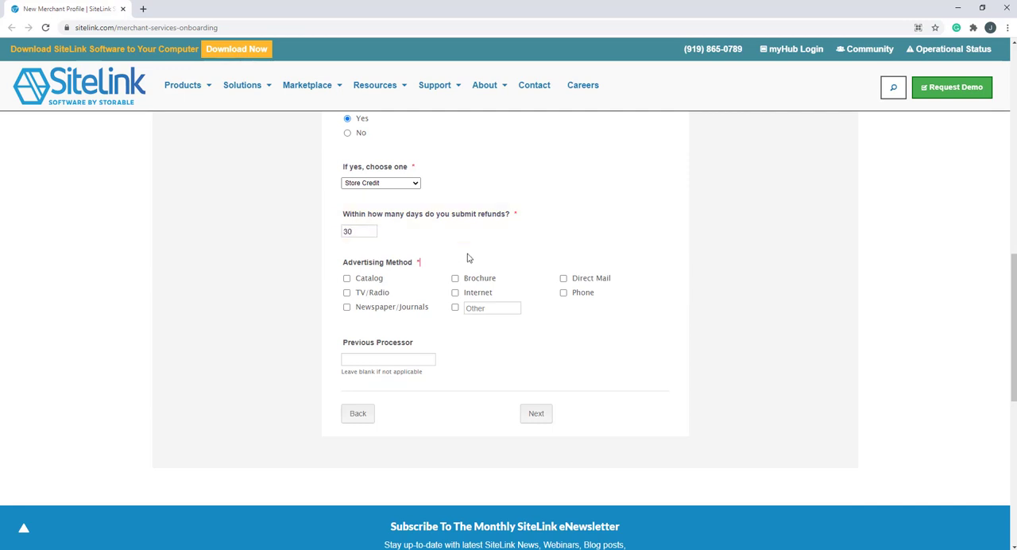
left_click(455, 292)
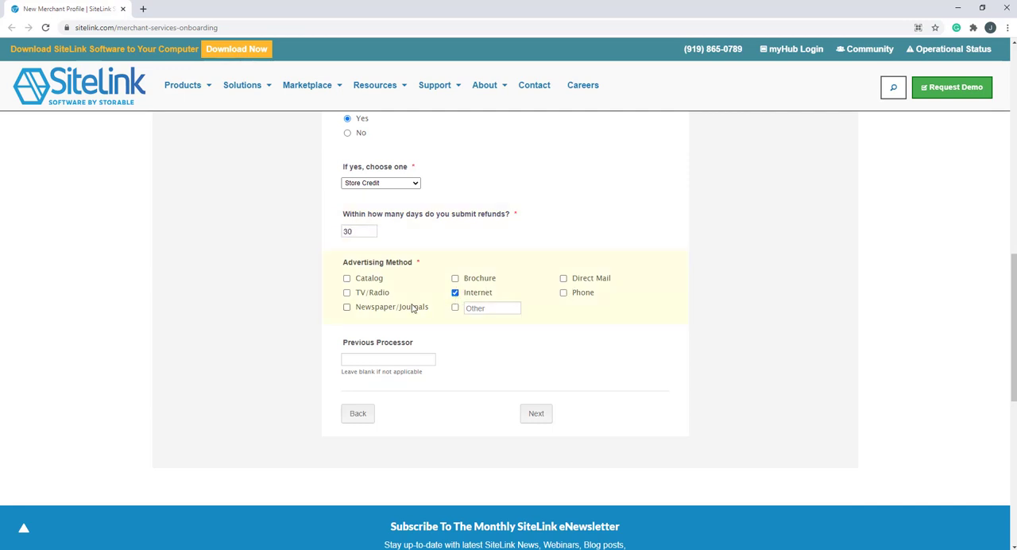
left_click(347, 293)
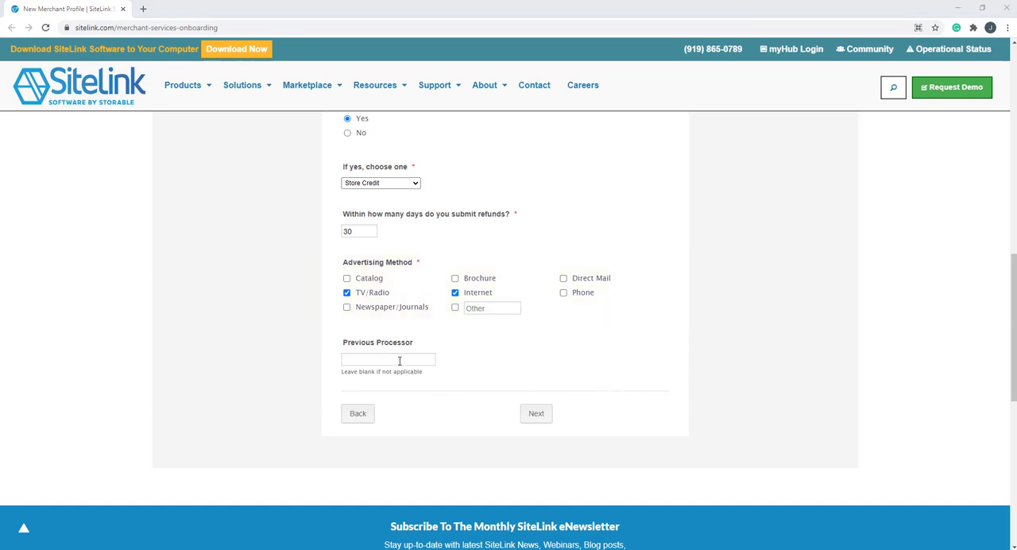
left_click(537, 414)
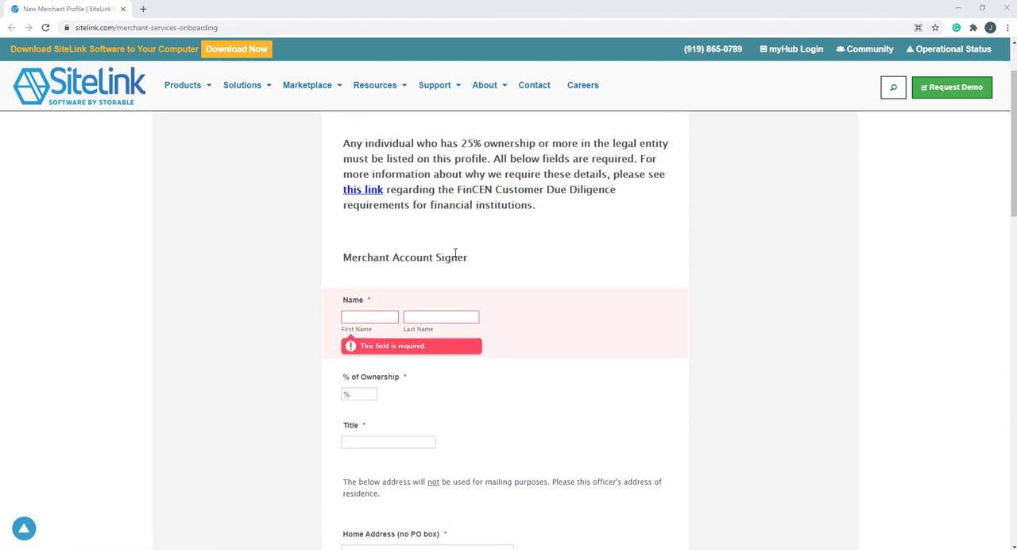
Step: Enter the merchant account signer's first and last name
scroll(453, 254, "down", 2)
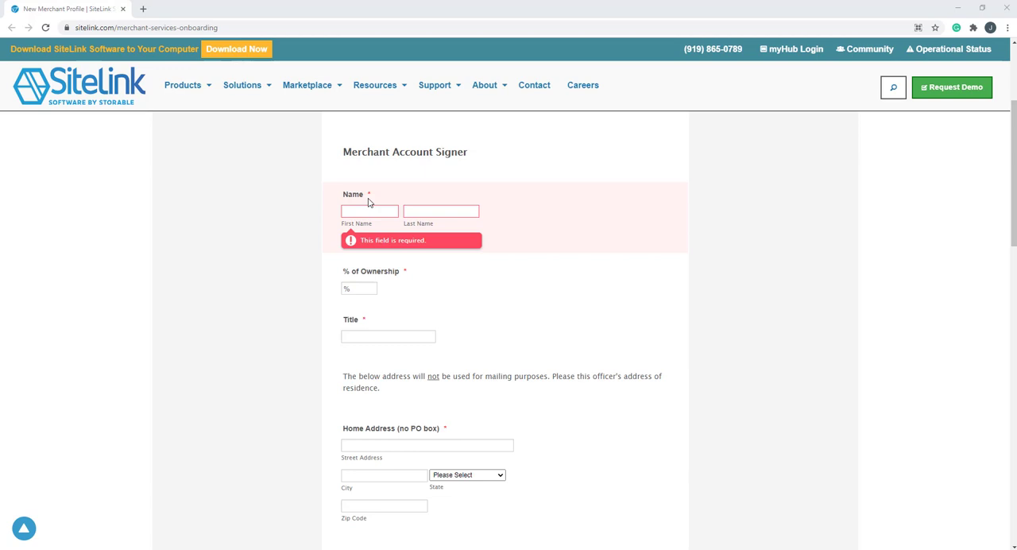
left_click(368, 210)
type("Owner")
key("Tab")
type("Name")
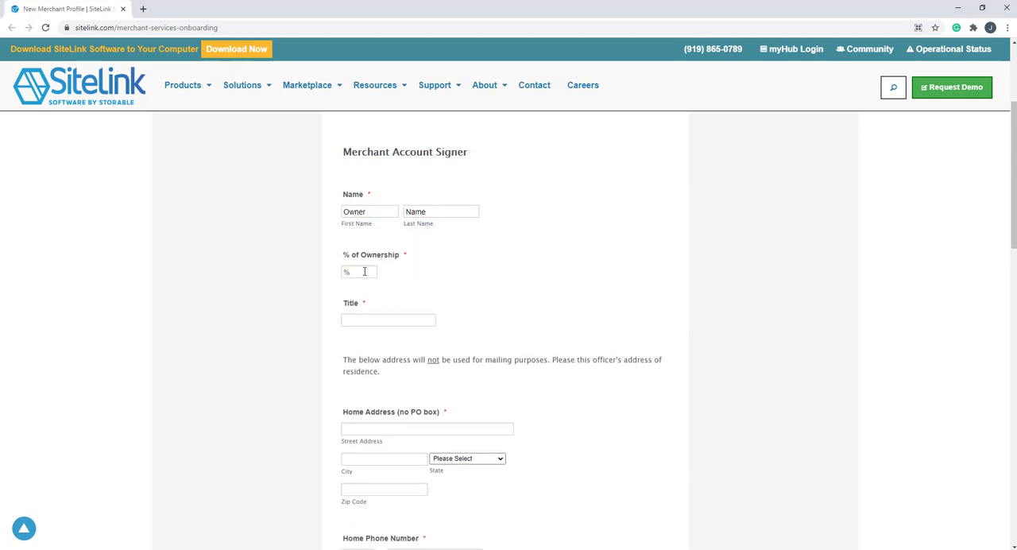
Step: Set the signer's ownership percentage to 100 and the title to Owner
left_click(364, 271)
type("100")
left_click(390, 321)
type("Owner")
left_click(413, 375)
Step: Fill in the signer's home address and home phone number, including the area code
scroll(388, 362, "down", 1)
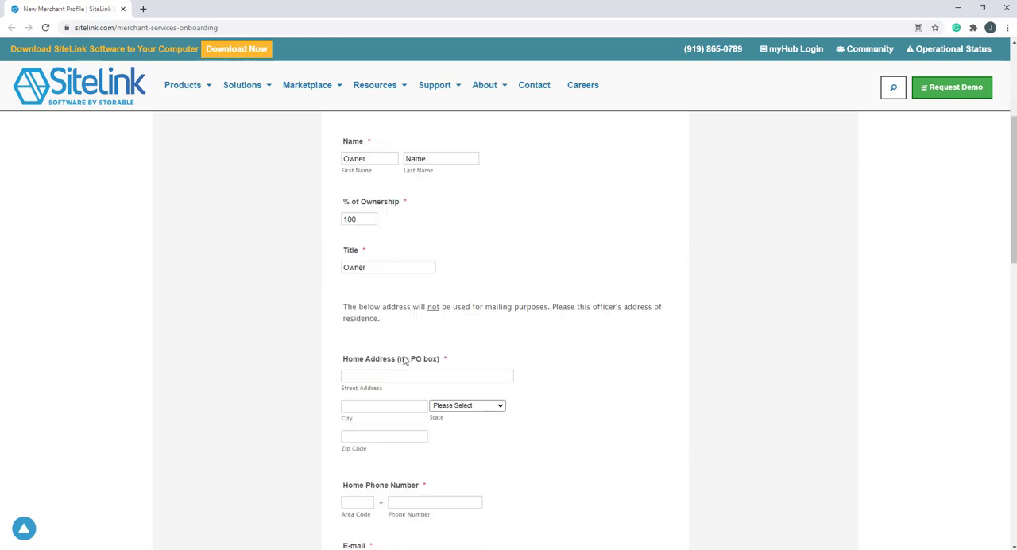
scroll(409, 360, "down", 2)
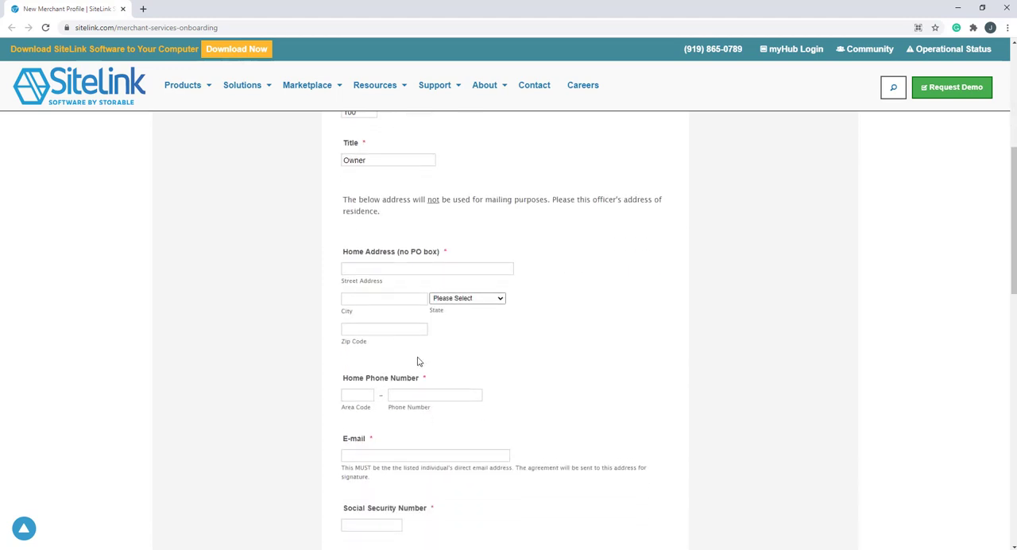
scroll(418, 362, "down", 1)
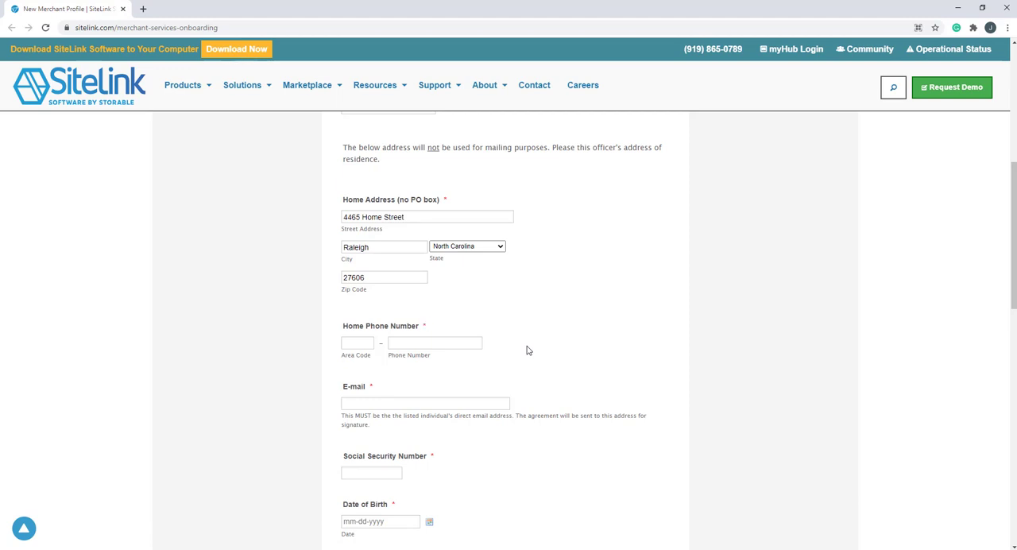
left_click(370, 341)
type("919")
key("Tab")
type("55555555")
Step: Fill in the signer's e-mail address and Social Security number
left_click(367, 406)
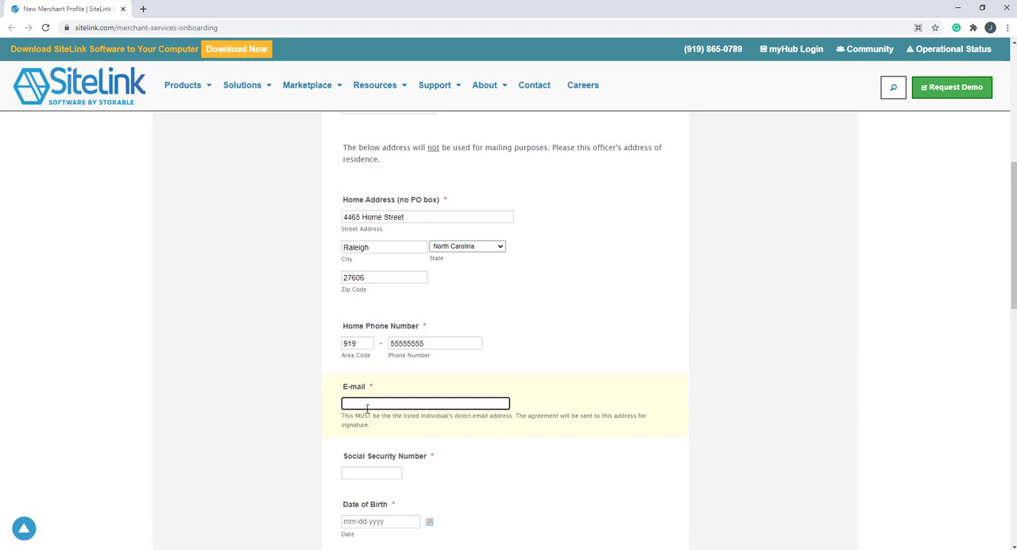
type("ownersemail@gmail.com")
left_click(371, 472)
type("777777777")
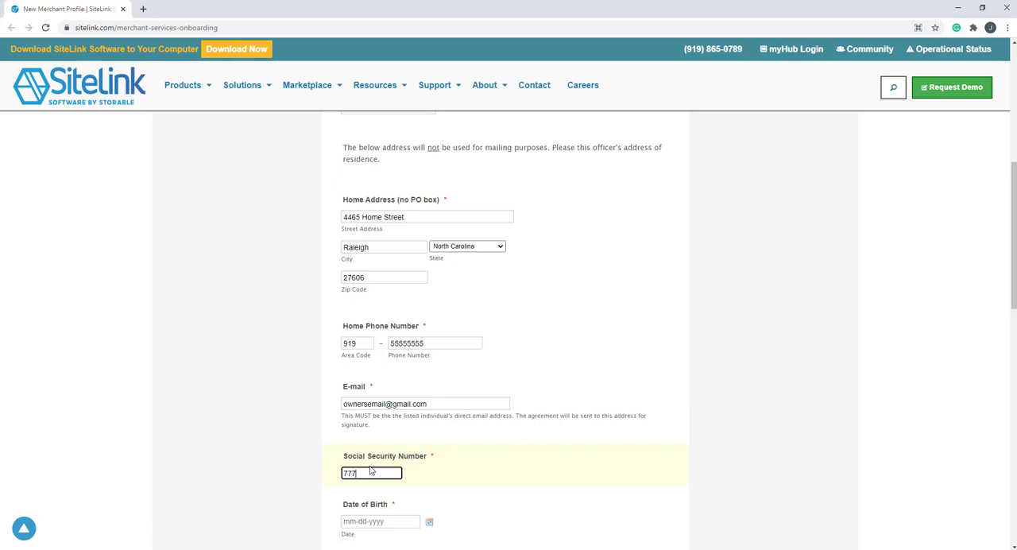
Step: Enter the signer's date of birth in mm-dd-yyyy format
scroll(441, 421, "down", 3)
left_click(429, 311)
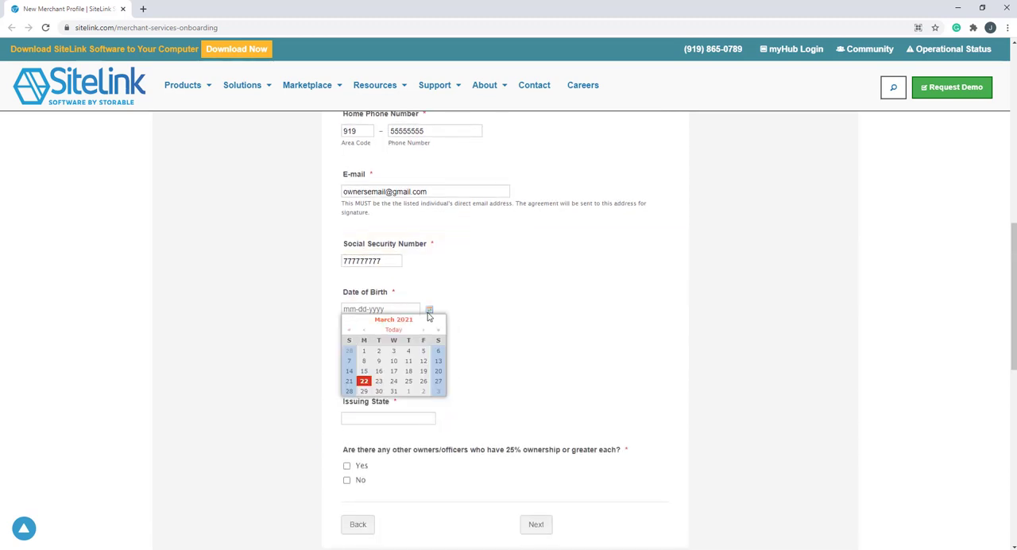
left_click(375, 310)
type("11-25-1968")
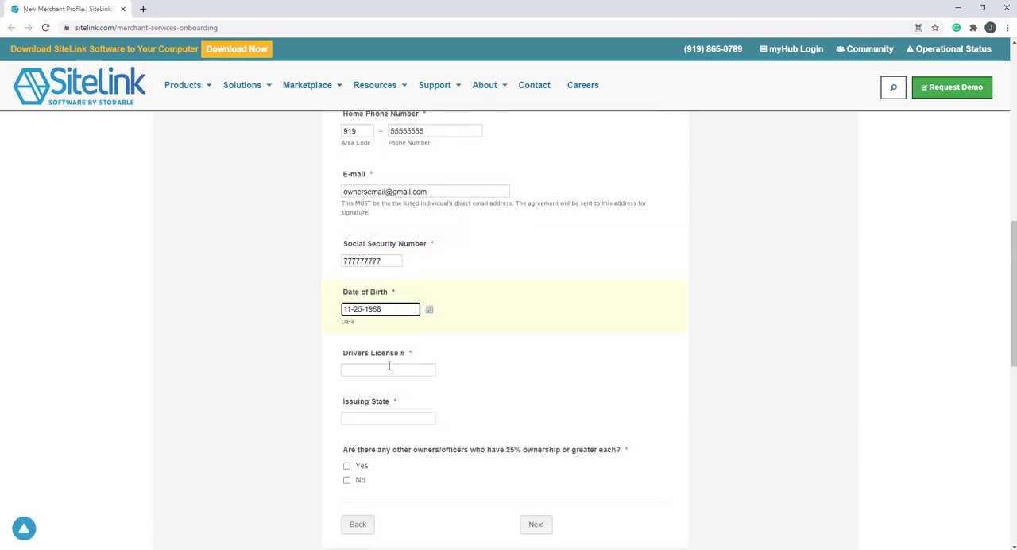
Step: Enter the signer's driver's license number and set the issuing state to NC
left_click(389, 366)
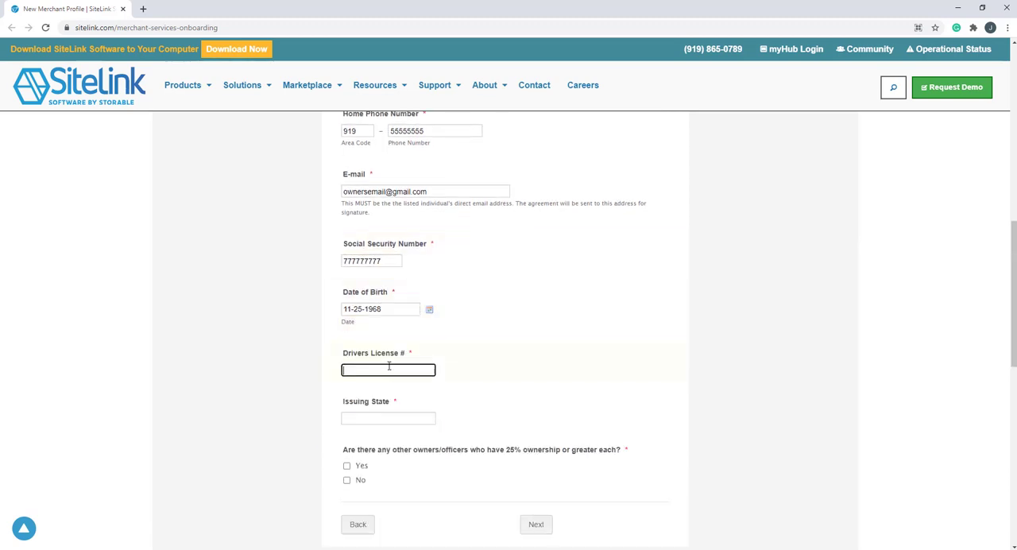
left_click(399, 418)
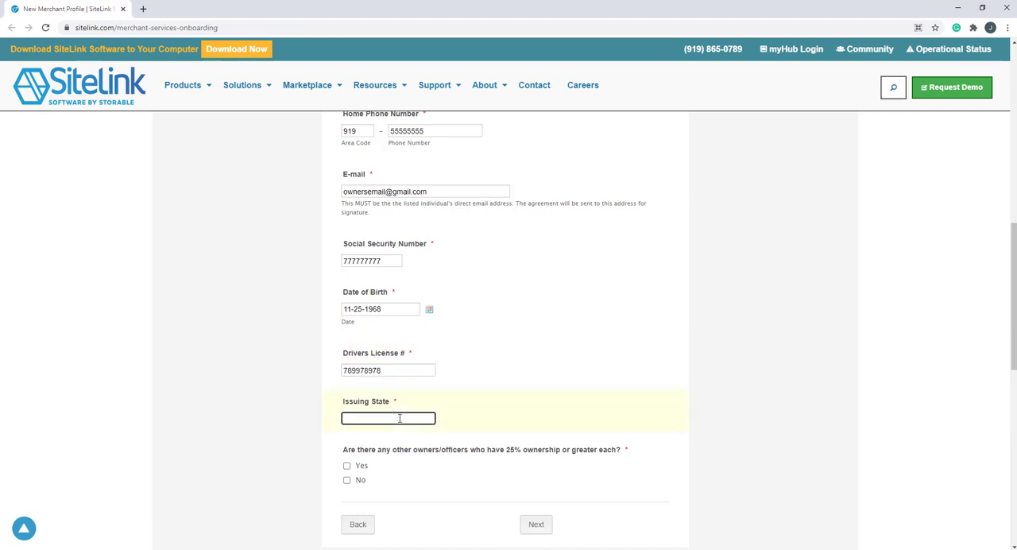
type("NC")
left_click(347, 466)
scroll(423, 451, "down", 3)
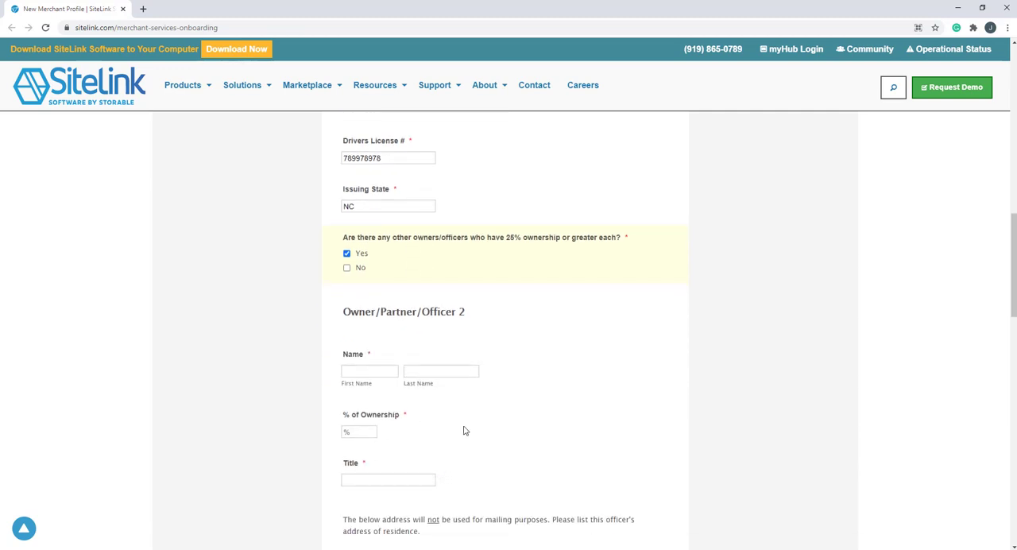
left_click(346, 253)
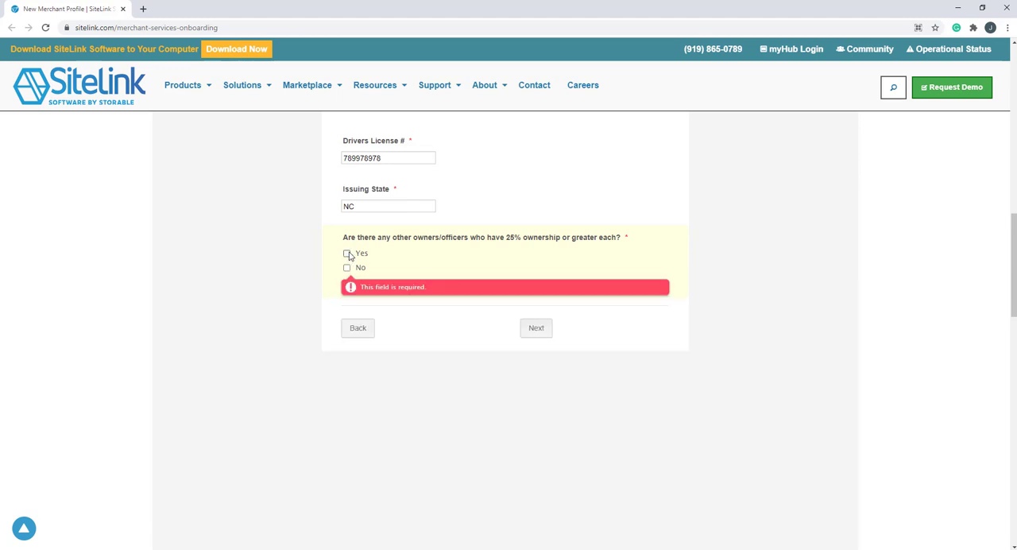
Step: Answer No to whether any other owners or officers have 25% ownership or greater each
left_click(348, 268)
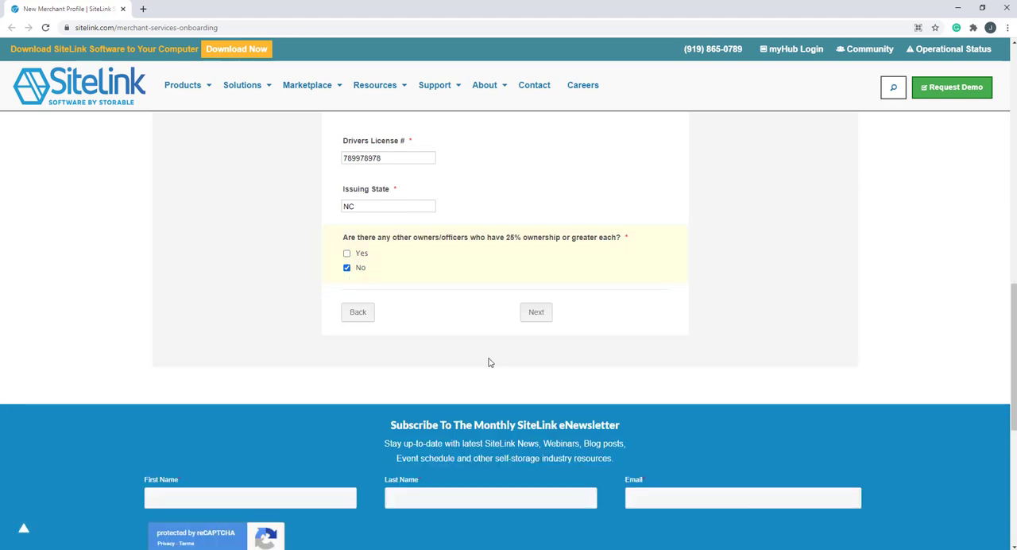
Step: Fill in Bank Of America as the bank with its routing and account numbers, and attach ExamplePDF.pdf as the voided check
left_click(541, 315)
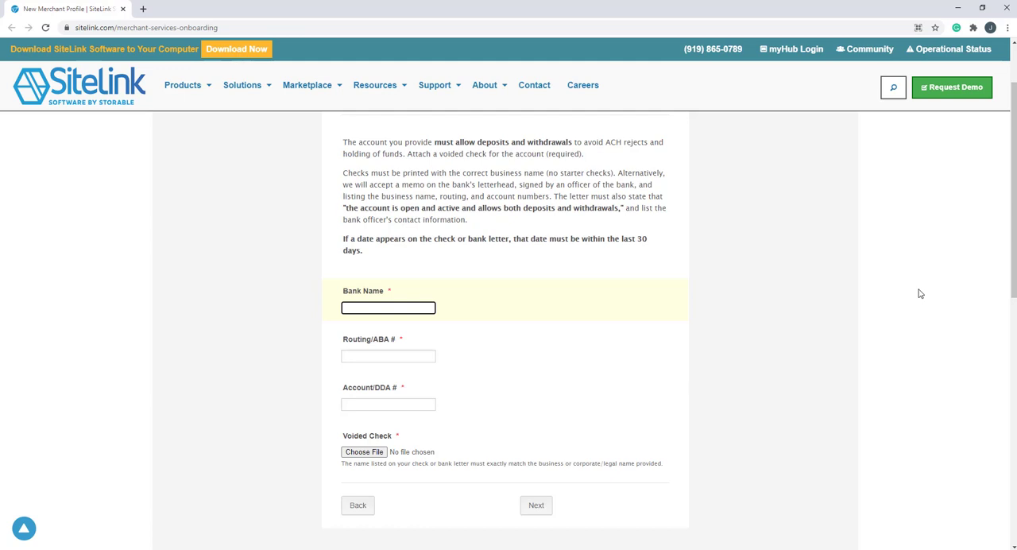
type("Bank Of America")
left_click(371, 357)
key("Tab")
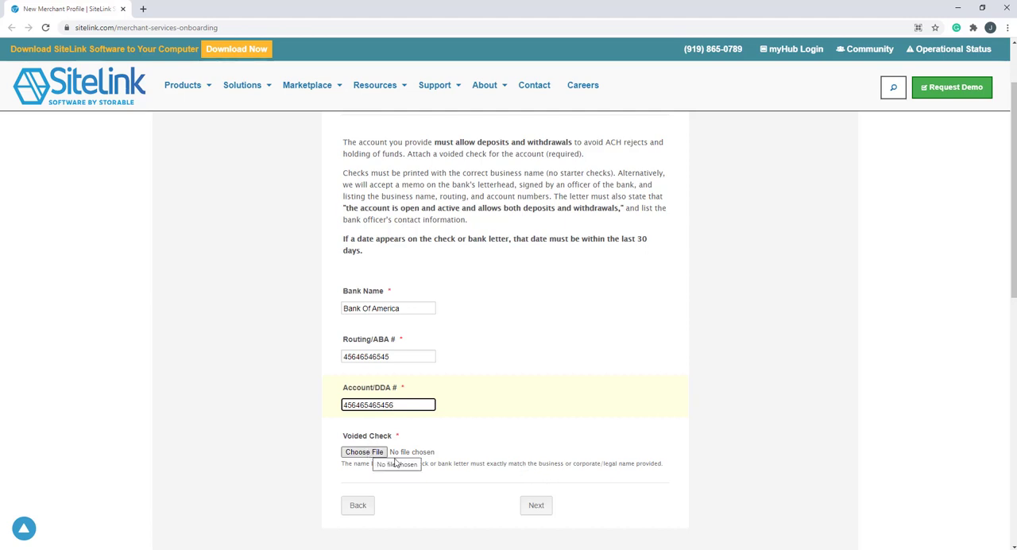
left_click(364, 452)
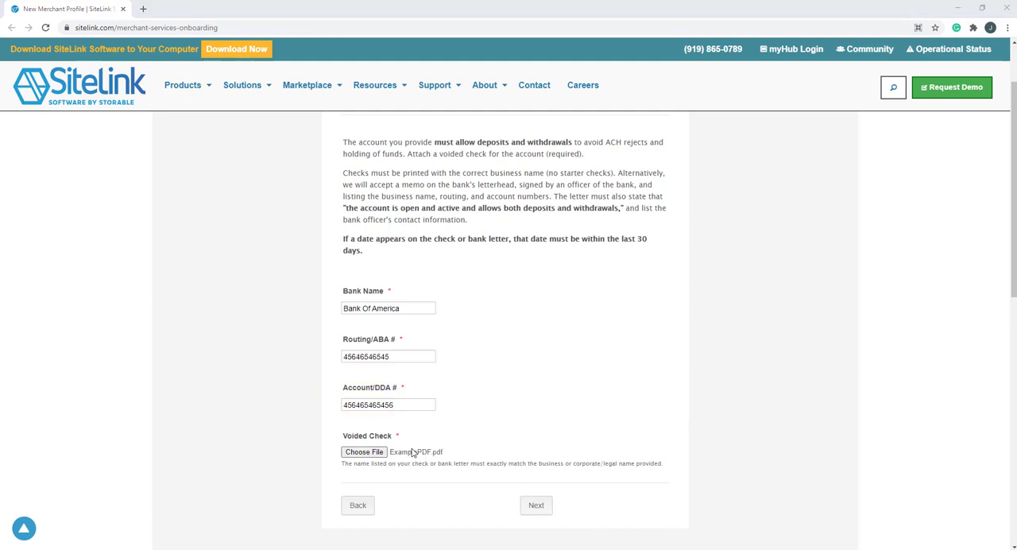
left_click(534, 512)
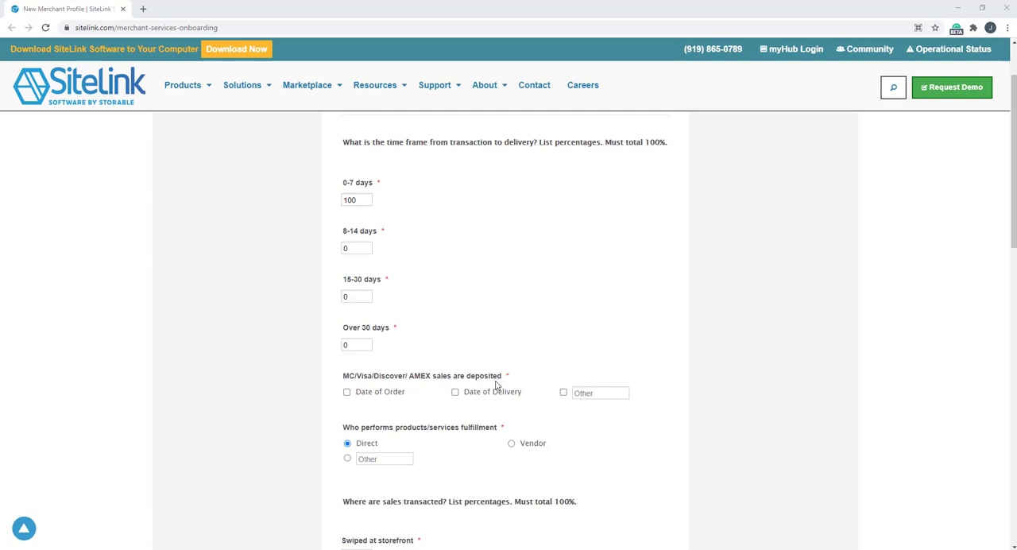
Step: Set the deposit timing of MC/Visa/Discover/AMEX sales to Date of Order
left_click(346, 392)
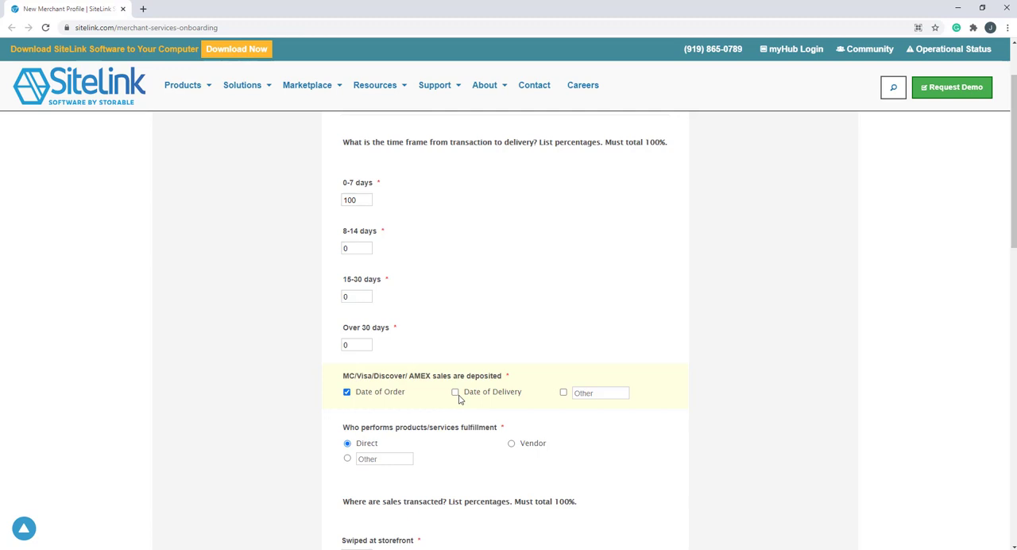
scroll(431, 413, "down", 3)
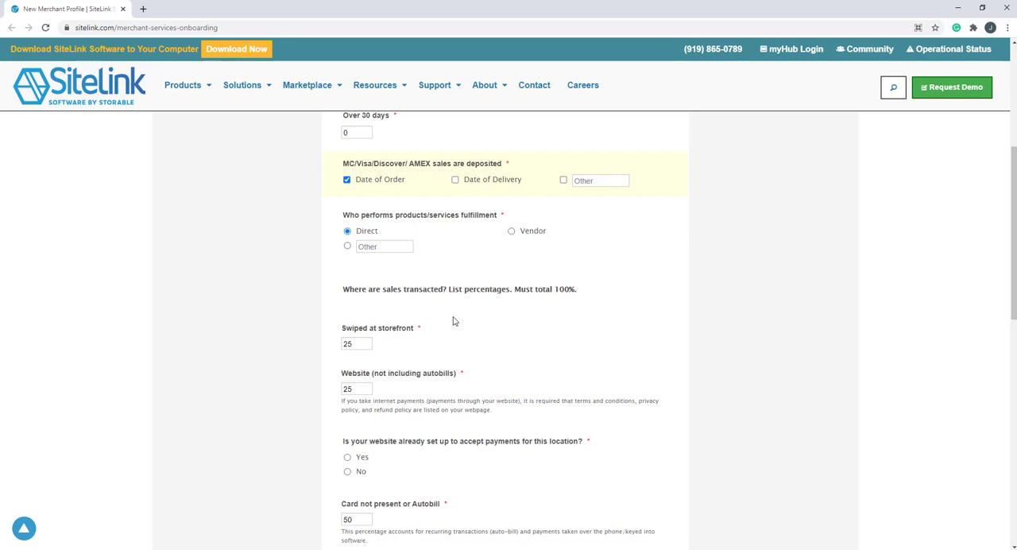
scroll(514, 309, "down", 1)
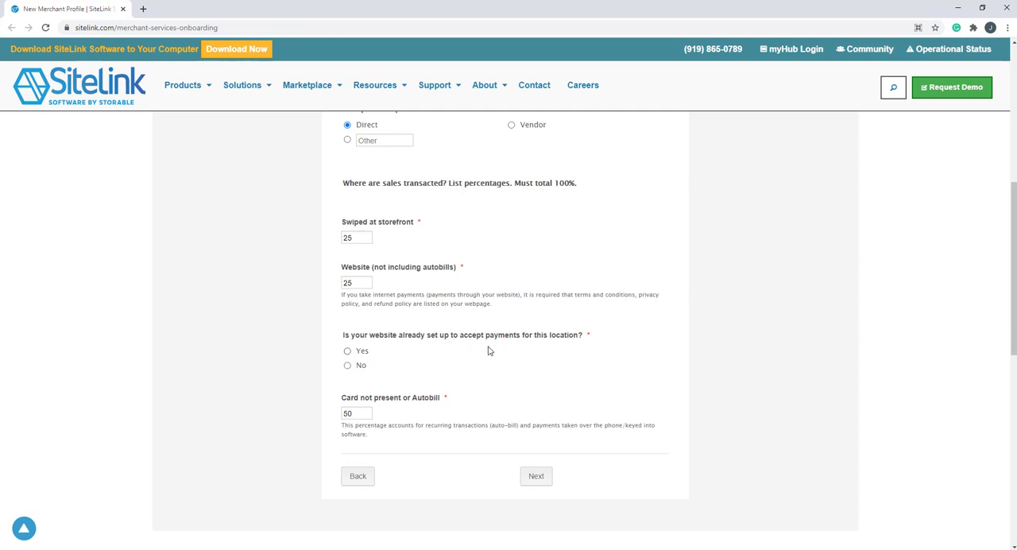
left_click(453, 372)
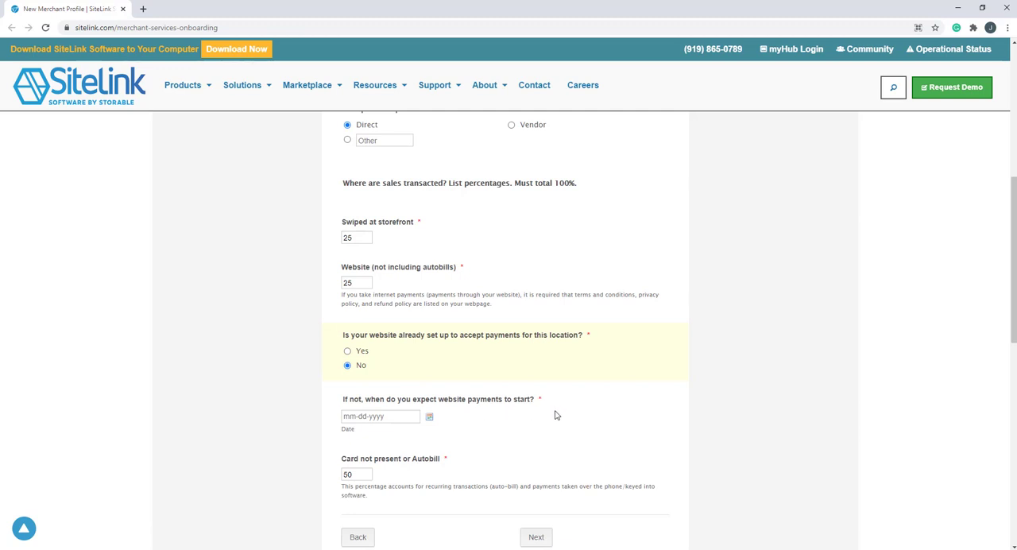
left_click(350, 352)
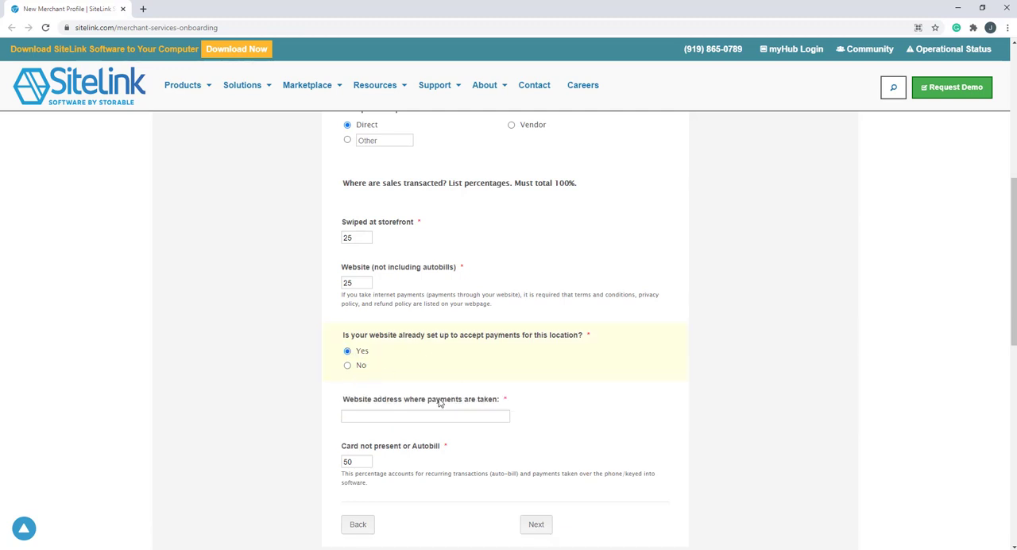
left_click(394, 417)
type("https://mywebsite.com")
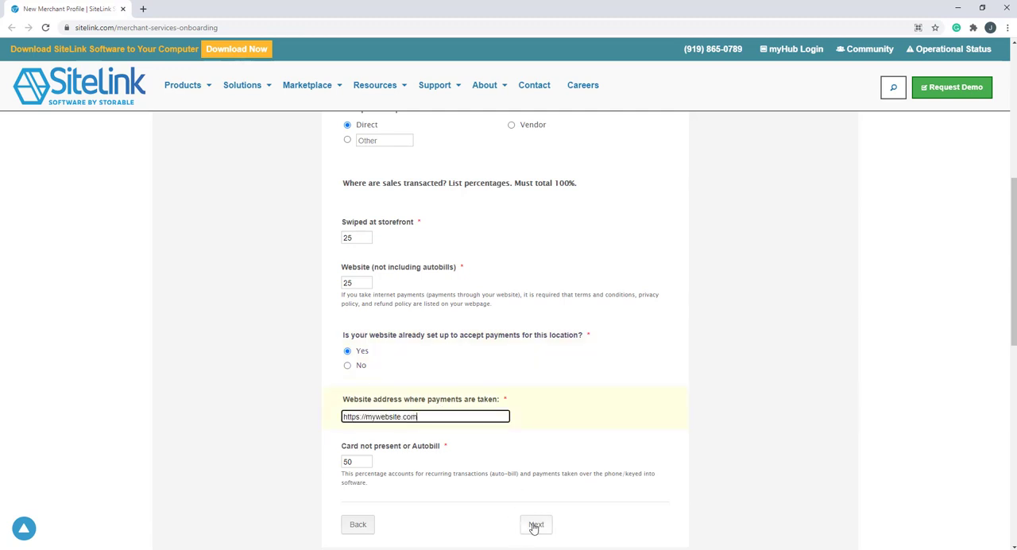
left_click(535, 525)
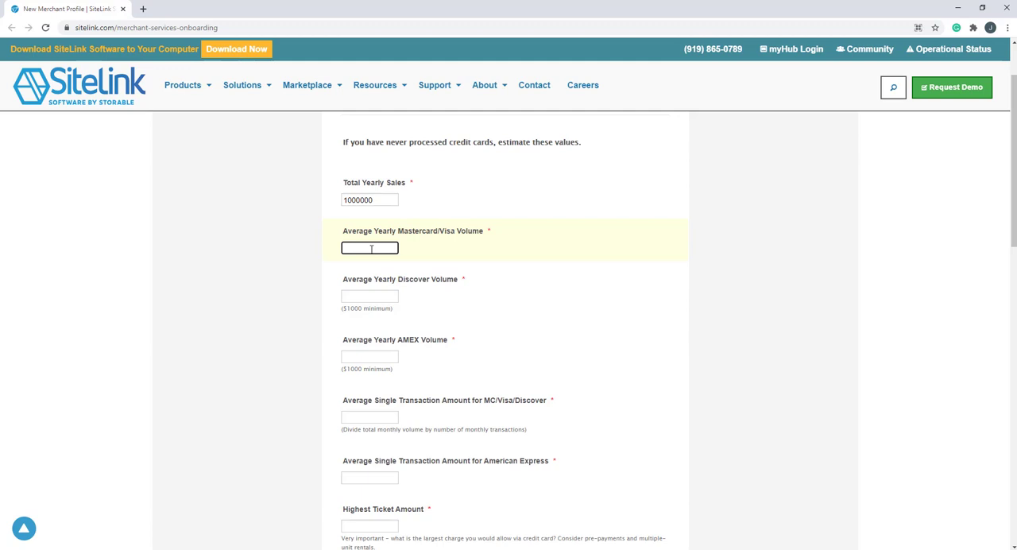
Step: Set the average yearly volumes to 200001 for Mastercard/Visa, 1000 for Discover and 100001 for AMEX
type("200001")
left_click(379, 296)
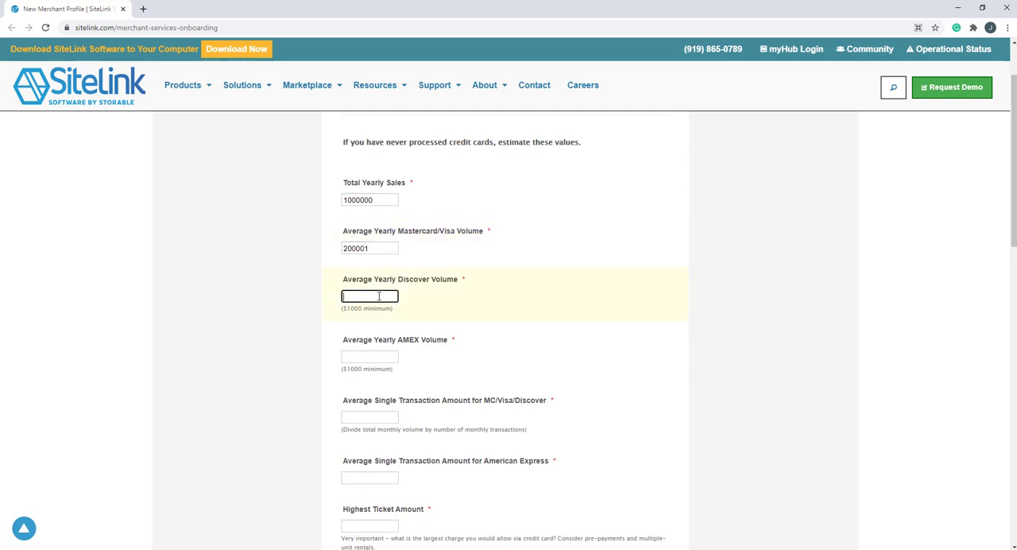
type("100")
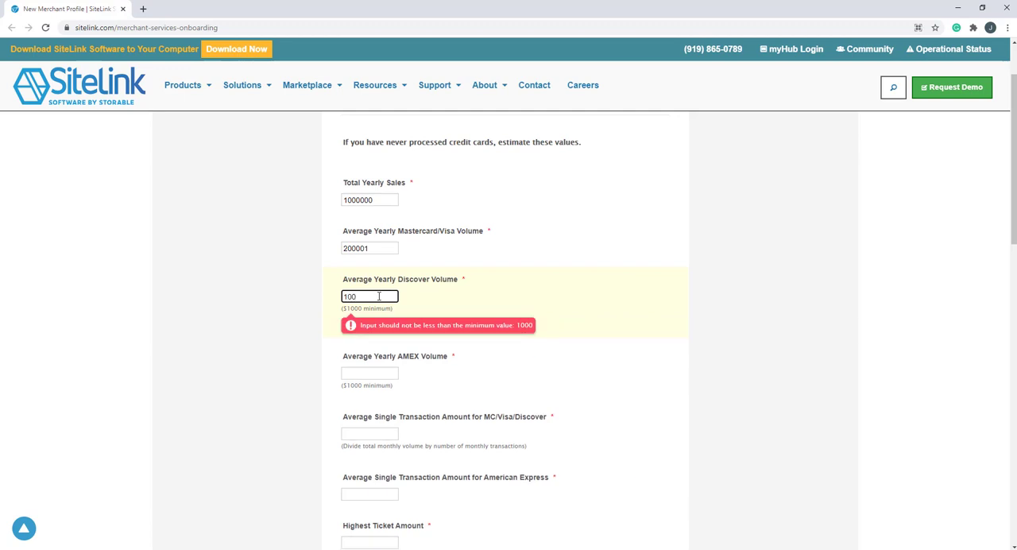
type("0")
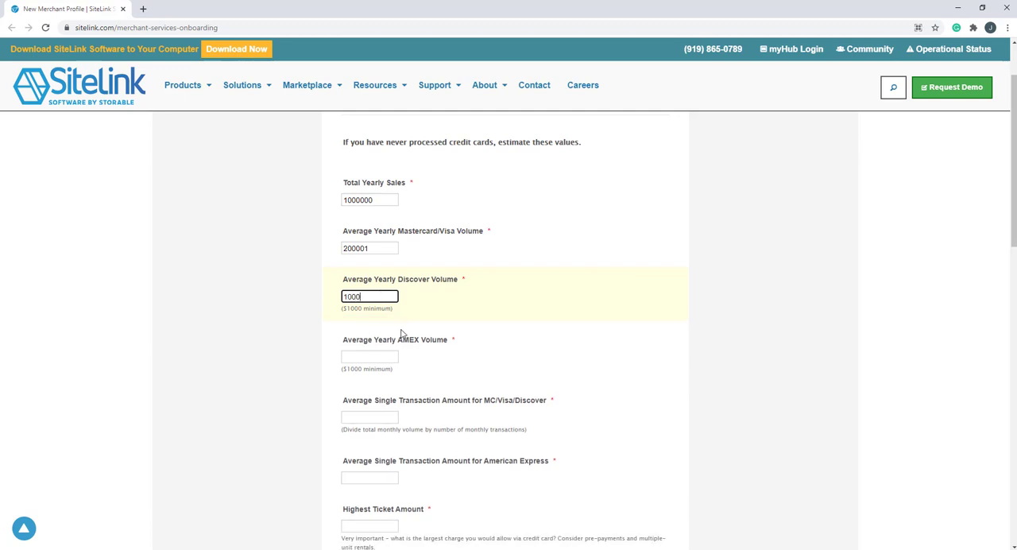
left_click(379, 358)
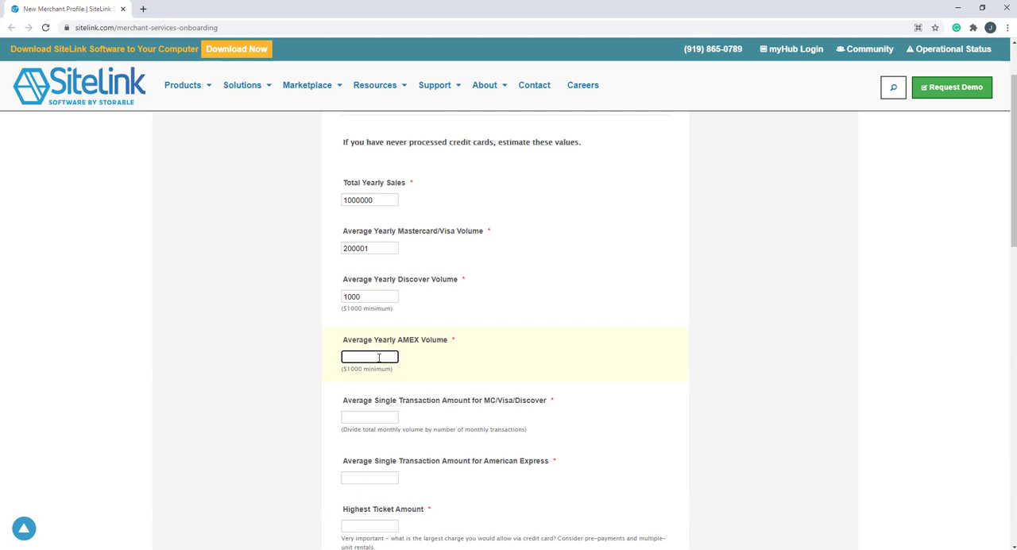
type("100001")
Step: Set the average single transaction amount to 150 for both MC/Visa/Discover and American Express, and the highest ticket amount to 1000
scroll(390, 359, "down", 3)
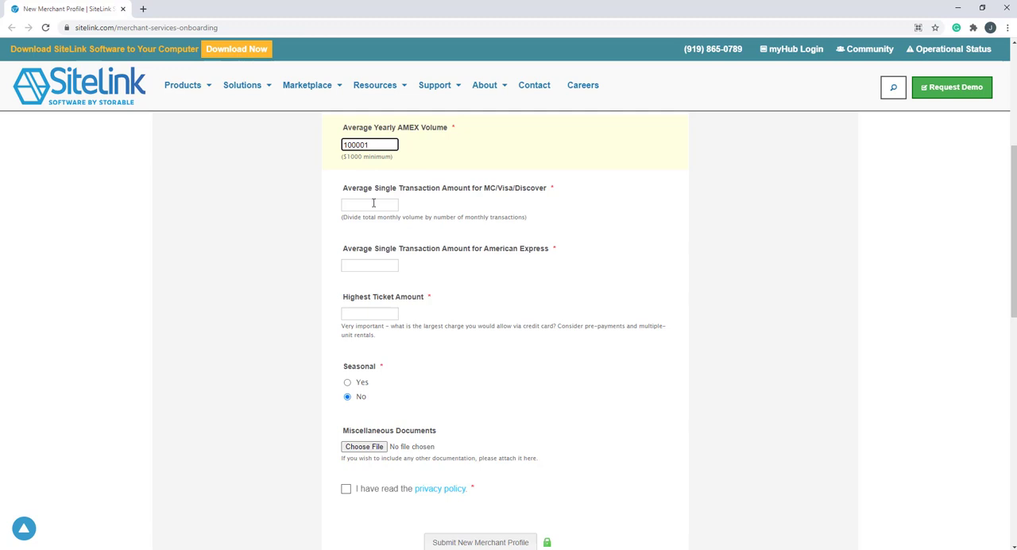
left_click(374, 203)
type("1")
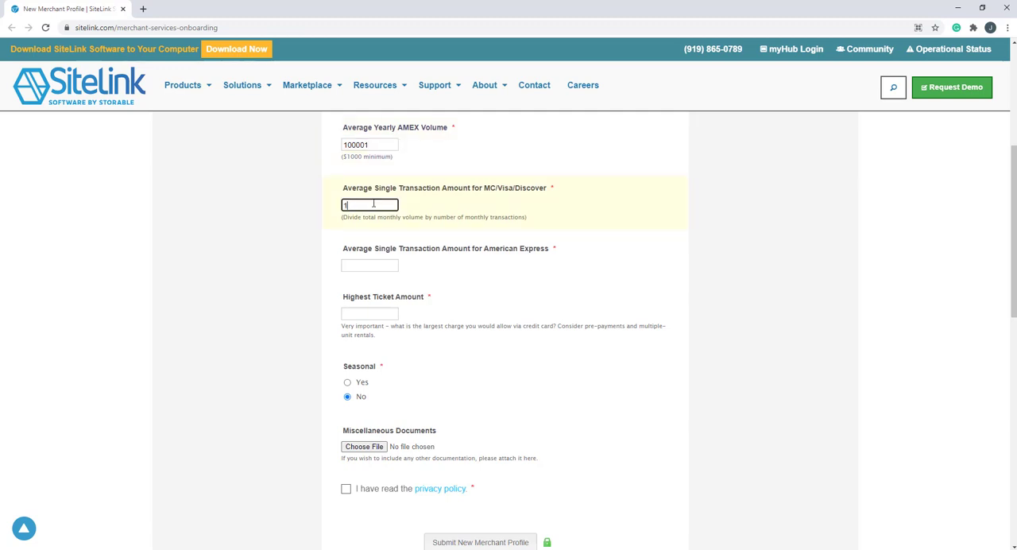
type("50")
key("Tab")
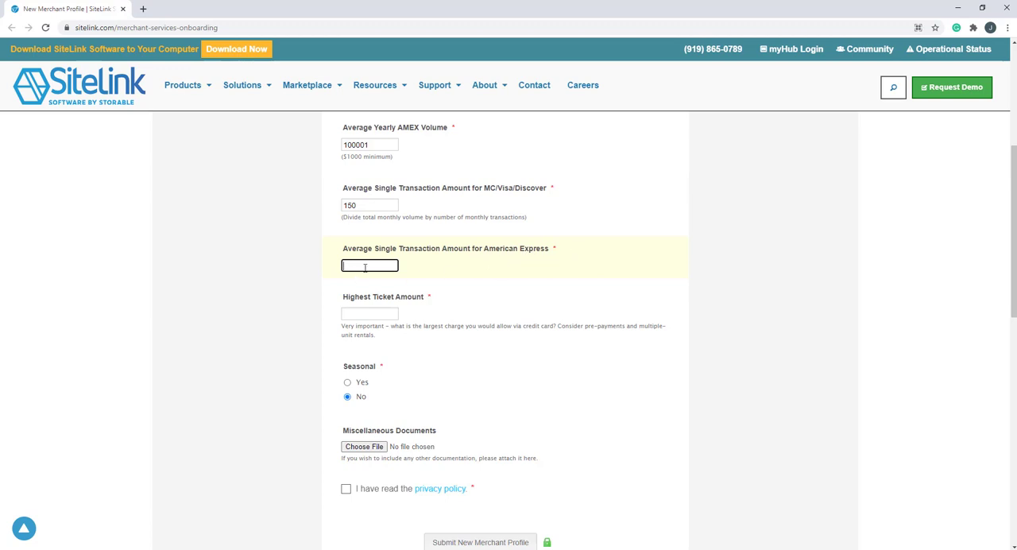
type("150")
left_click(369, 314)
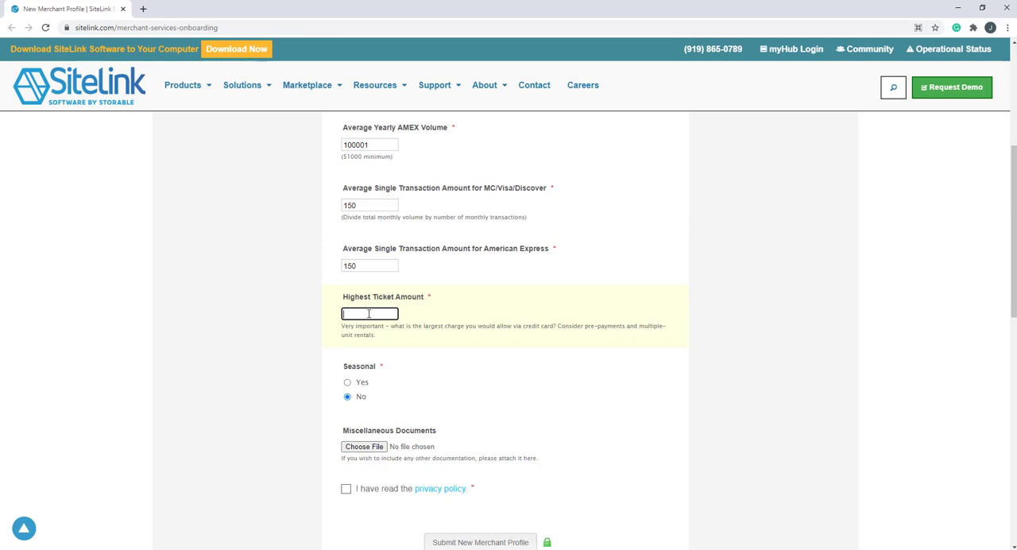
type("1000")
Step: Confirm having read the privacy policy and submit the new merchant profile
scroll(393, 385, "down", 2)
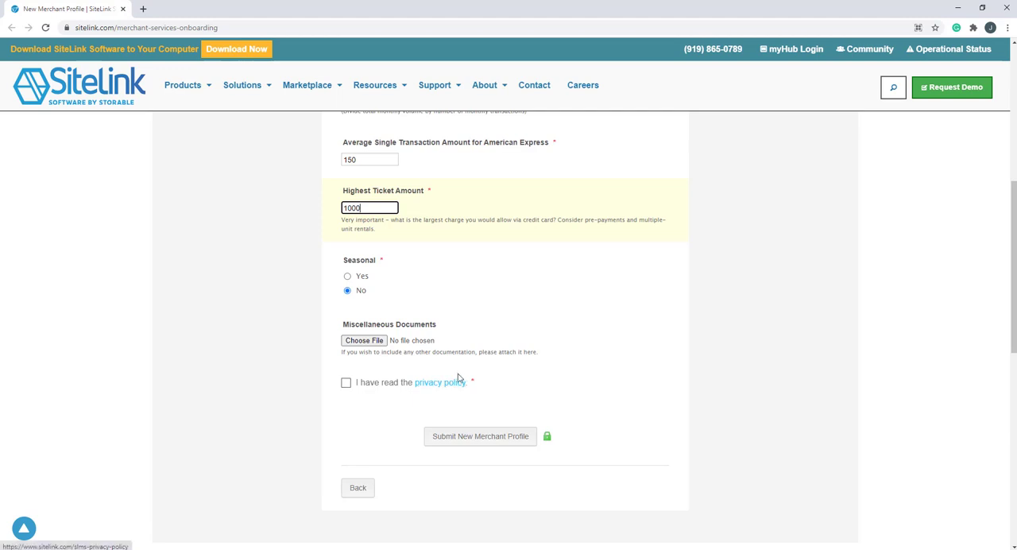
left_click(360, 388)
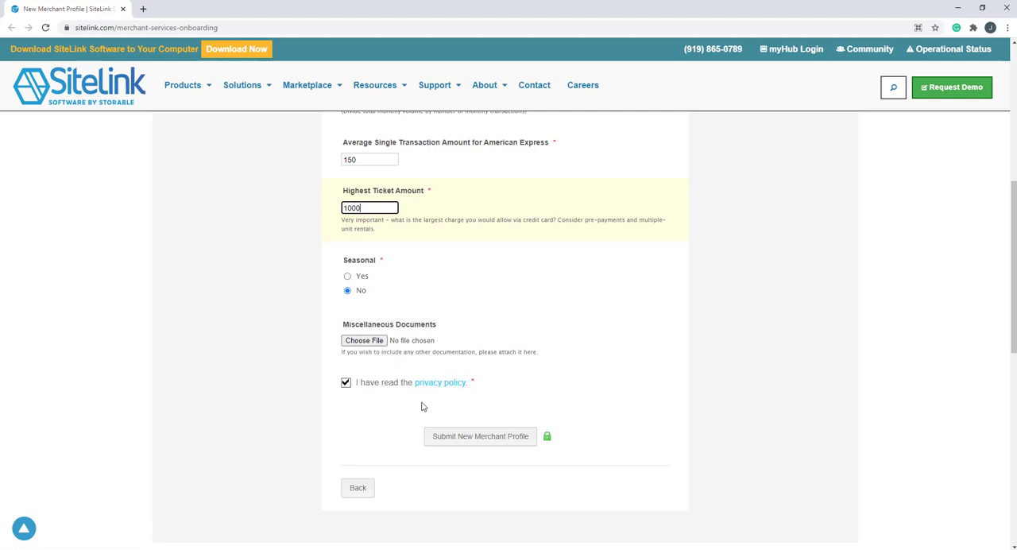
left_click(481, 444)
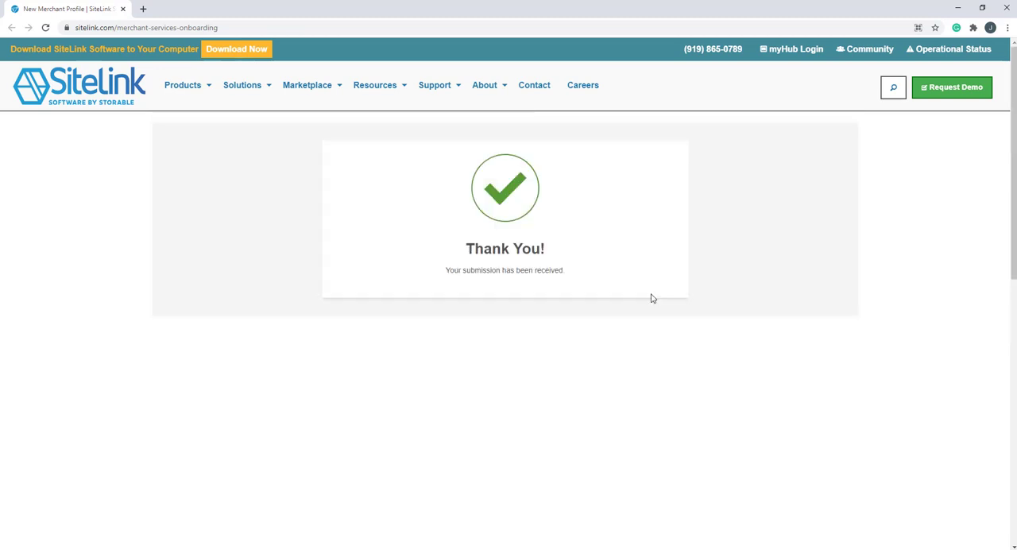